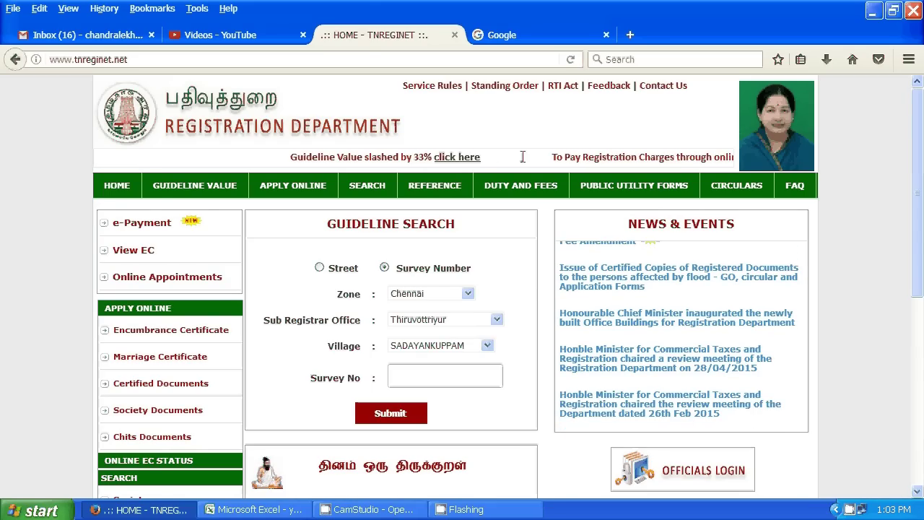
# - Open the EC / Document Search page from the 'To view Encumbrance Certificate' link and switch to its tab
pyautogui.moveTo(456, 208)
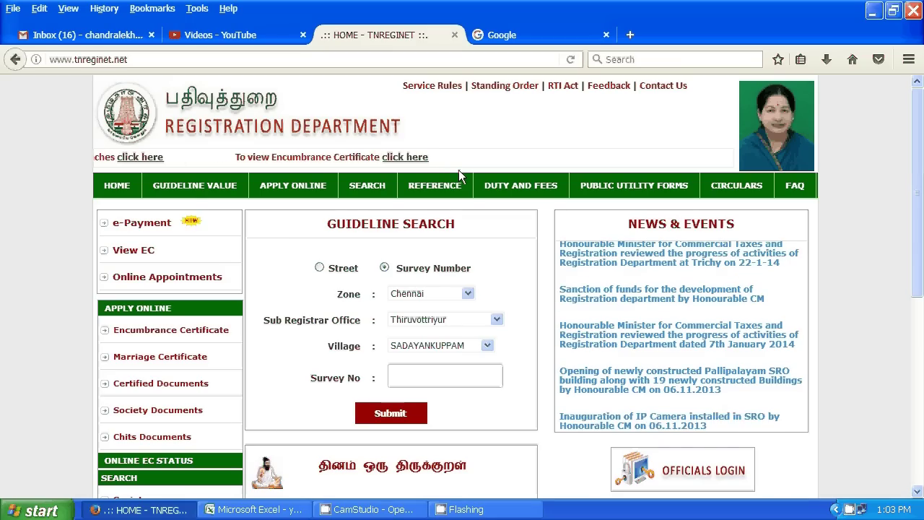
pyautogui.moveTo(453, 190)
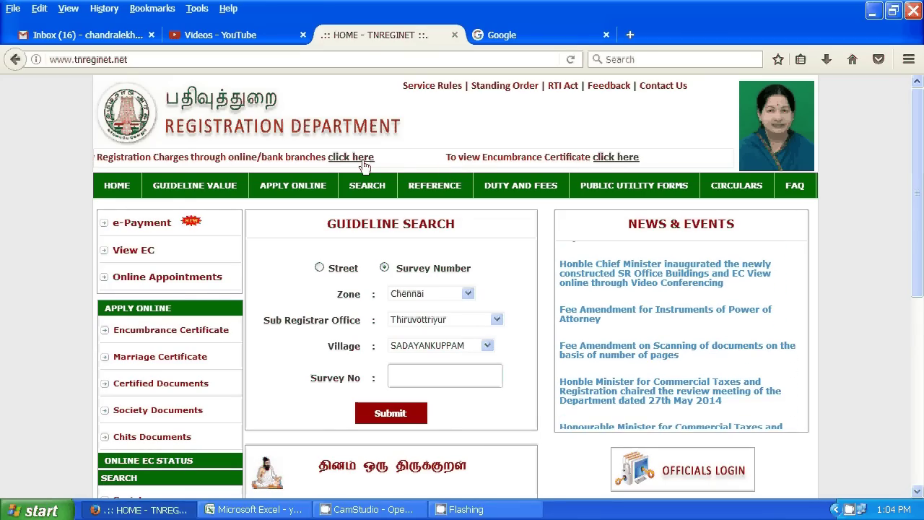
pyautogui.click(613, 157)
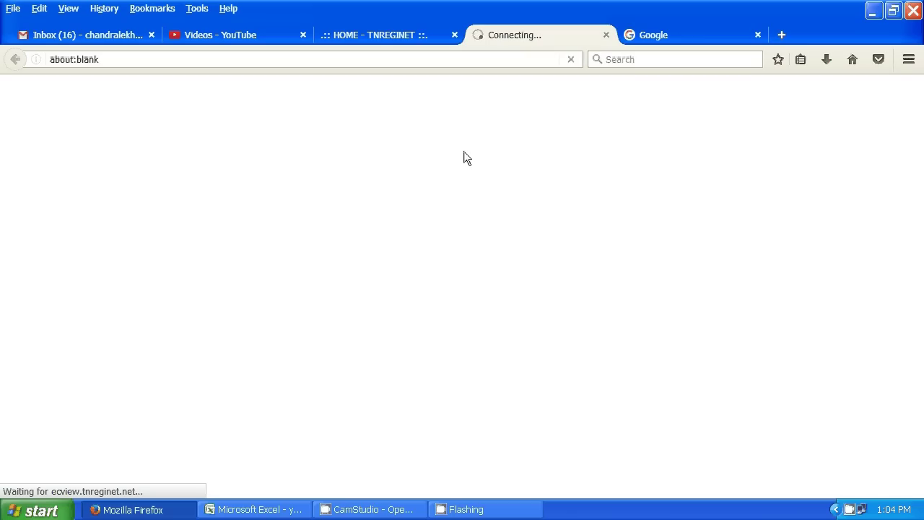
pyautogui.click(374, 31)
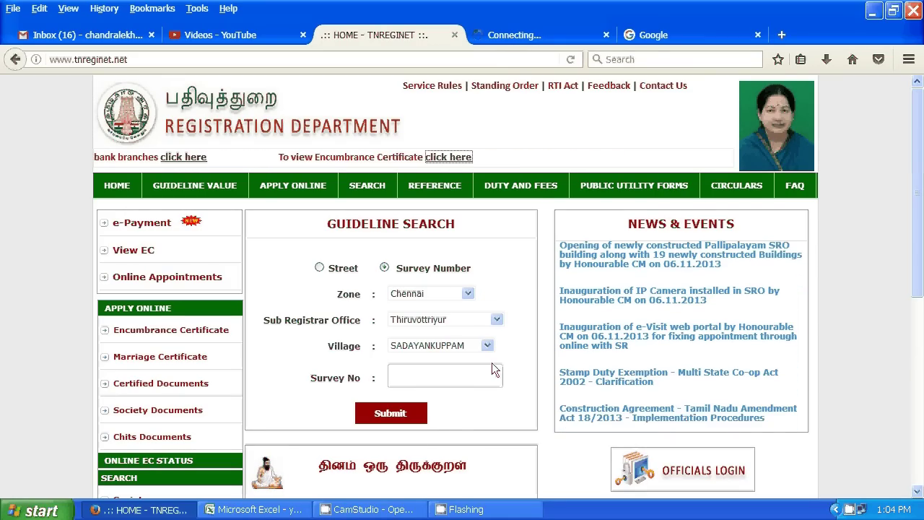
pyautogui.moveTo(408, 194)
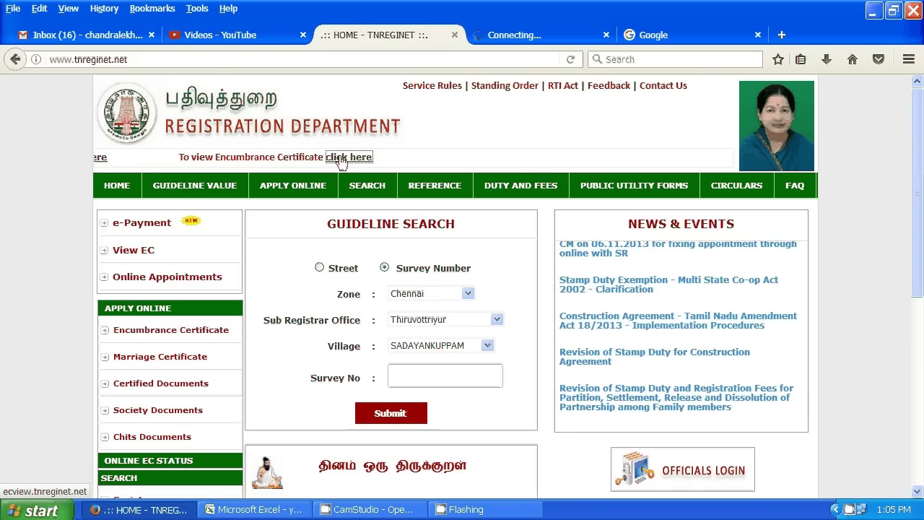
pyautogui.moveTo(292, 189)
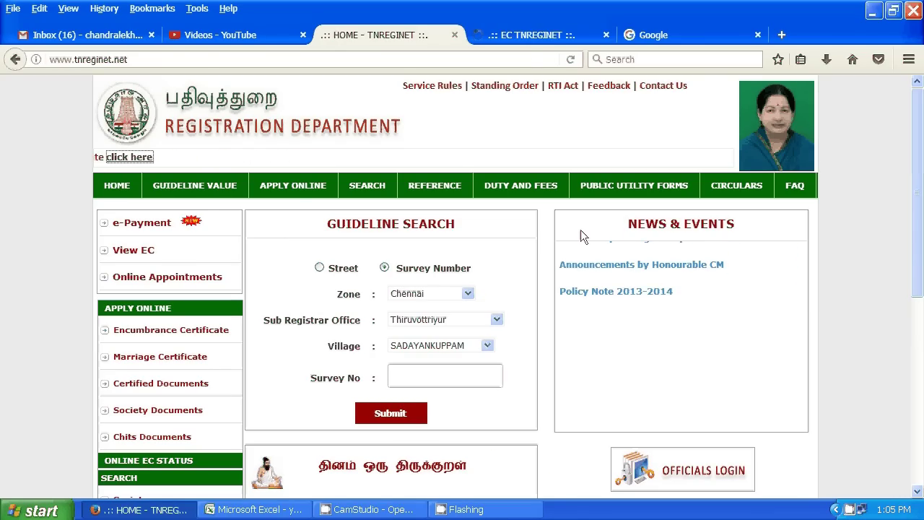
pyautogui.click(525, 36)
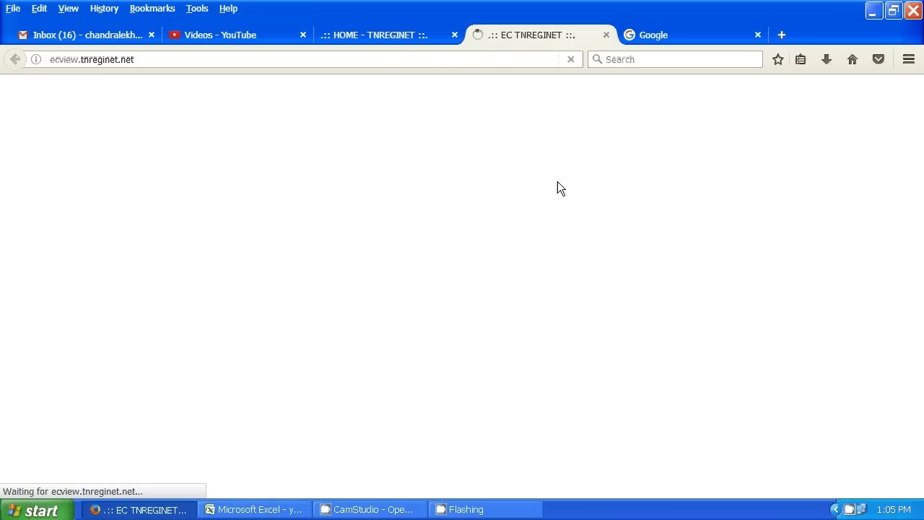
pyautogui.click(403, 36)
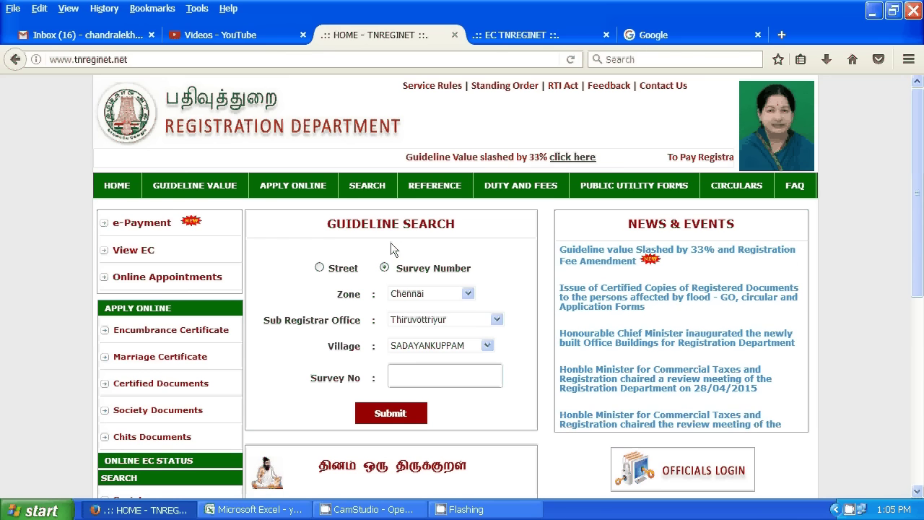
pyautogui.click(519, 32)
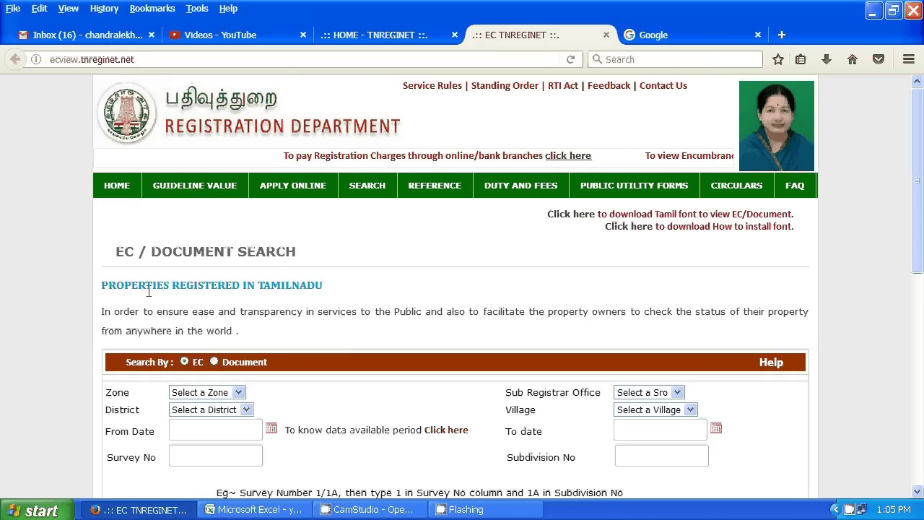
# - Switch the search form from EC to Document search
pyautogui.scroll(-2, 148, 291)
pyautogui.scroll(-2, 144, 293)
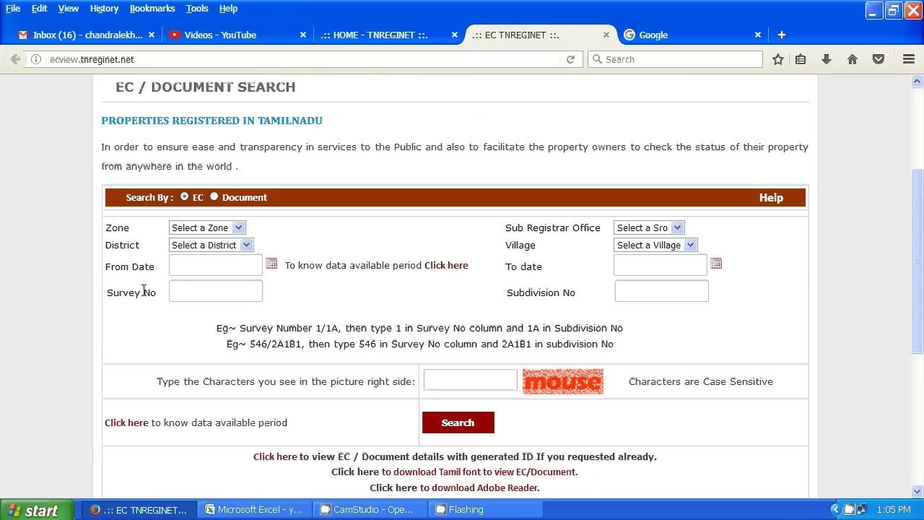
pyautogui.click(215, 196)
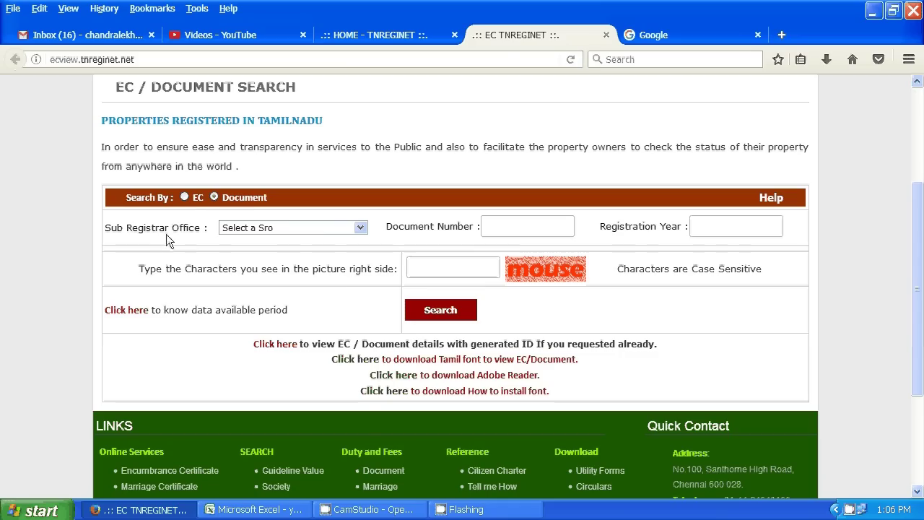
# - Choose Thiruvottiyur from the Sub Registrar Office list
pyautogui.click(361, 230)
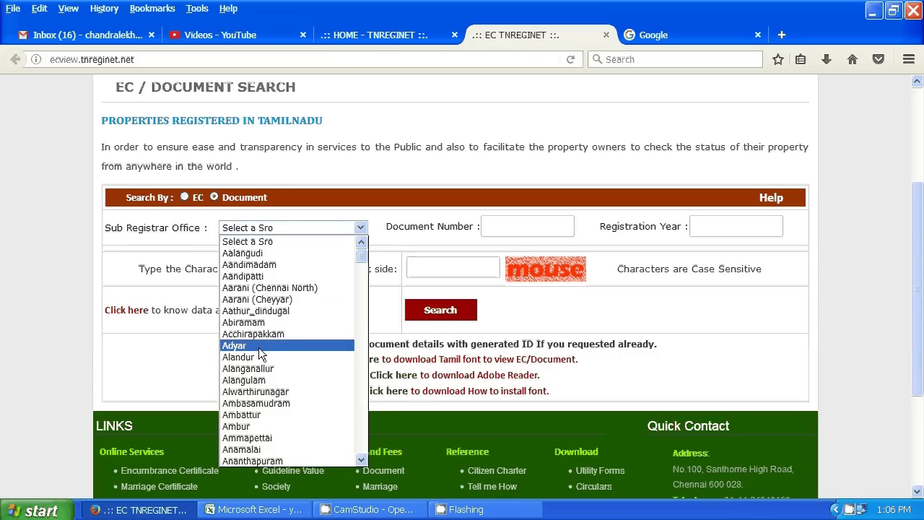
pyautogui.scroll(-7, 255, 357)
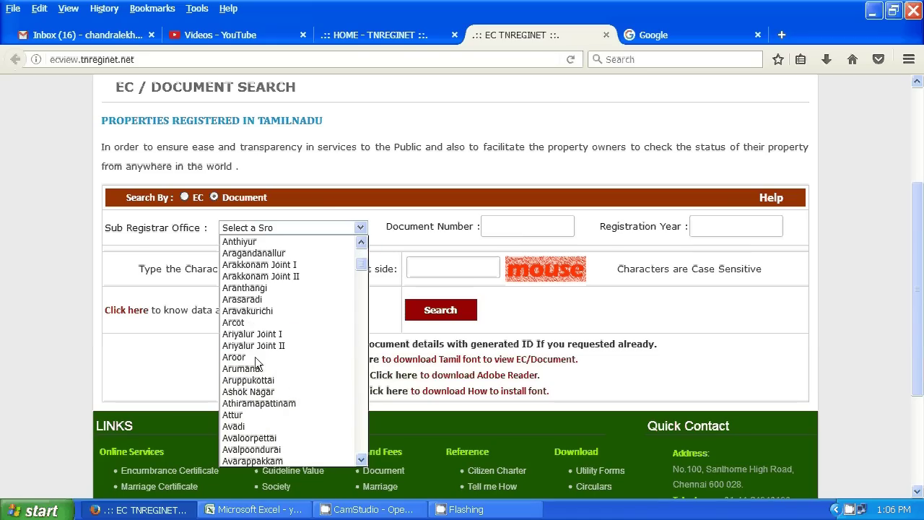
pyautogui.scroll(-4, 255, 357)
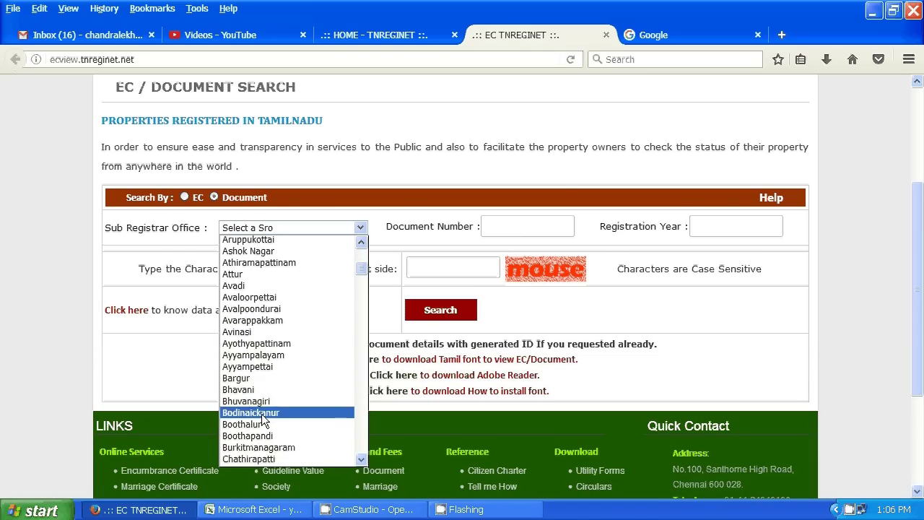
pyautogui.scroll(-2, 262, 417)
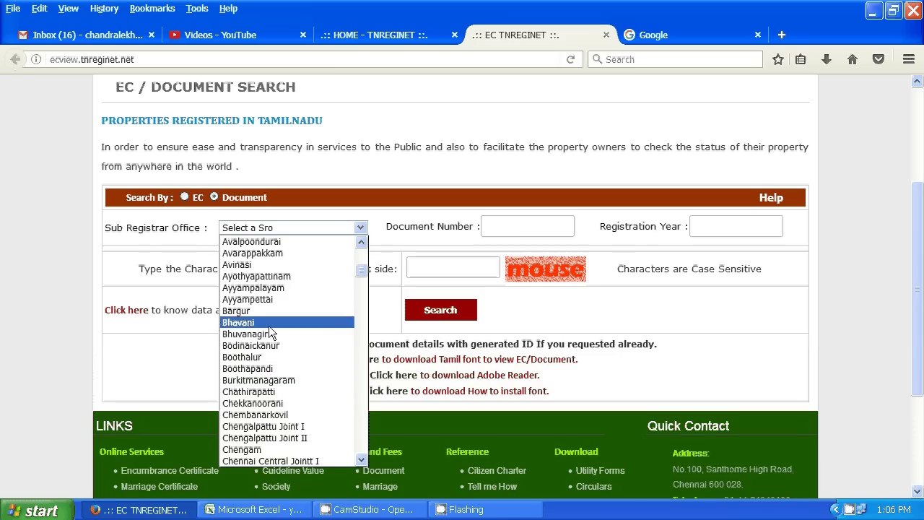
pyautogui.scroll(-7, 261, 408)
pyautogui.scroll(-2, 261, 411)
pyautogui.scroll(-20, 260, 407)
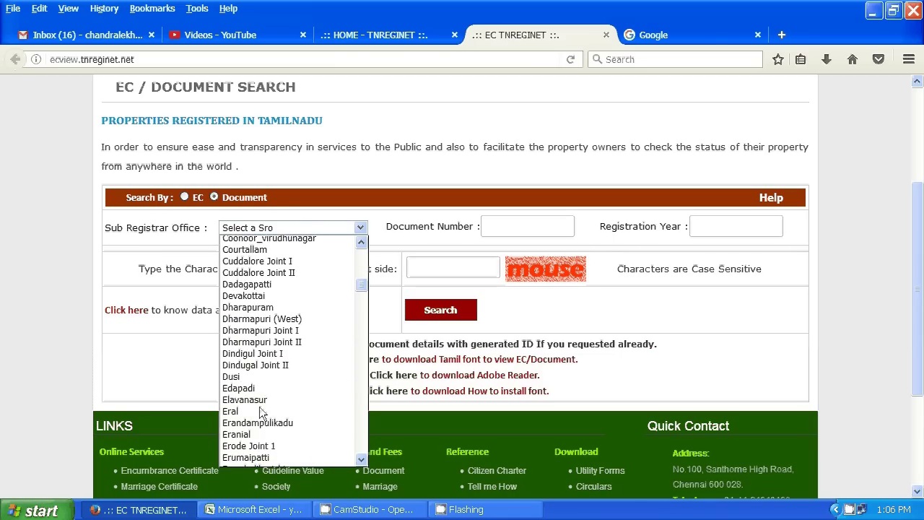
pyautogui.scroll(-20, 258, 411)
pyautogui.press('t')
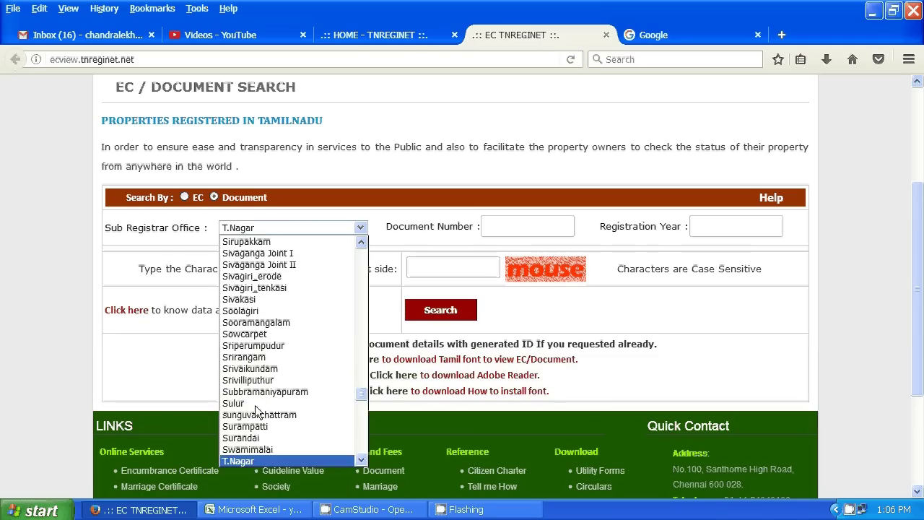
pyautogui.moveTo(359, 394); pyautogui.dragTo(355, 411)
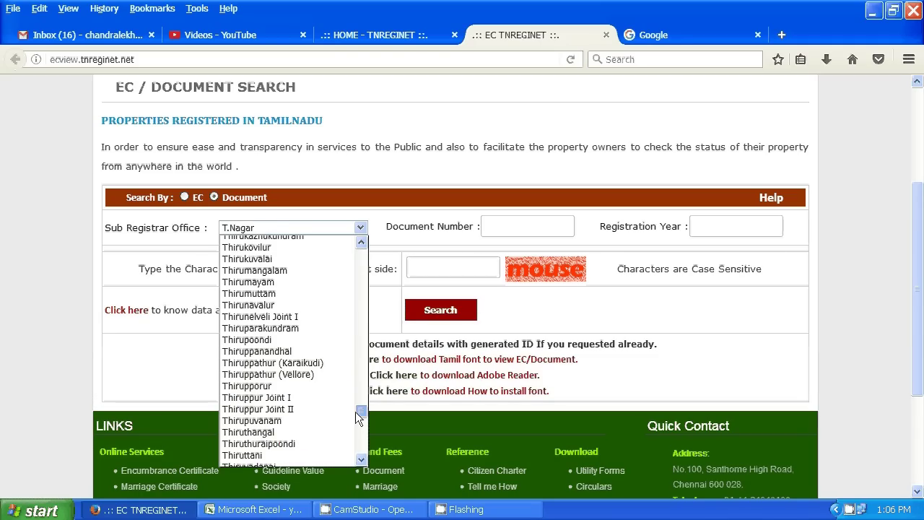
pyautogui.moveTo(356, 412); pyautogui.dragTo(352, 424)
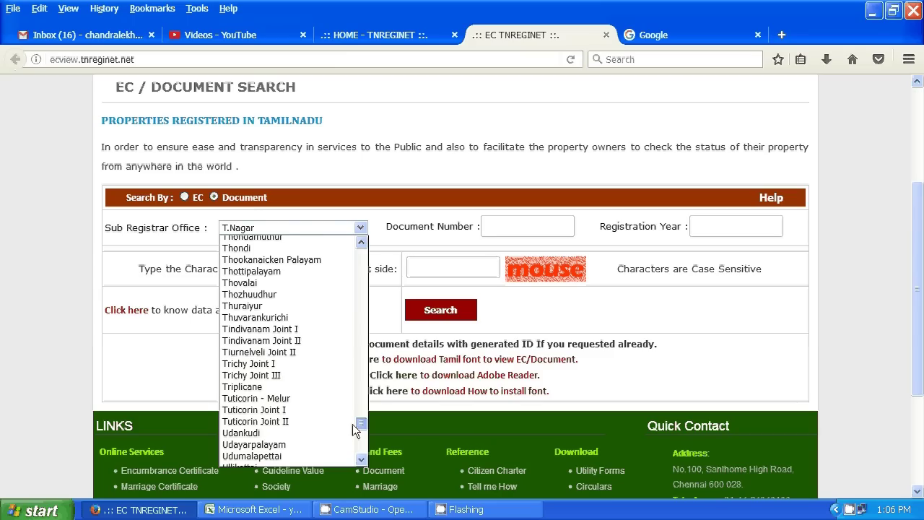
pyautogui.moveTo(353, 424); pyautogui.dragTo(352, 421)
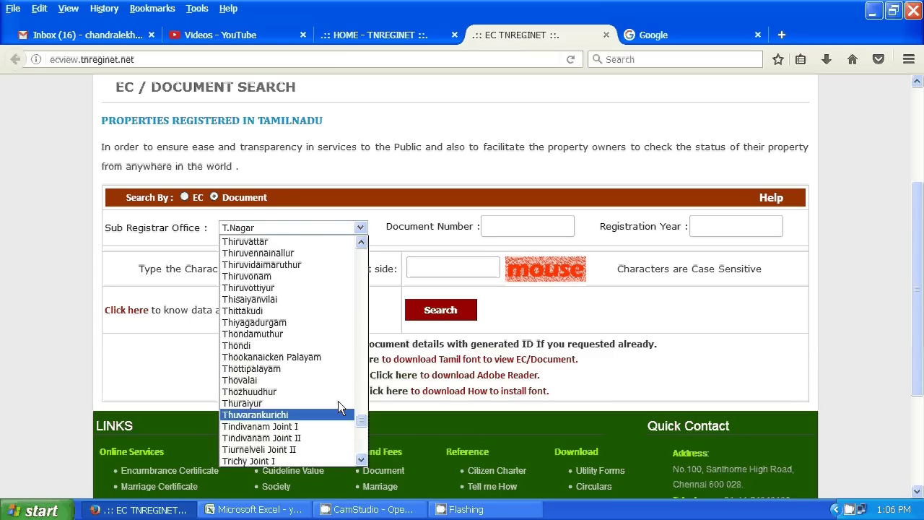
pyautogui.click(277, 289)
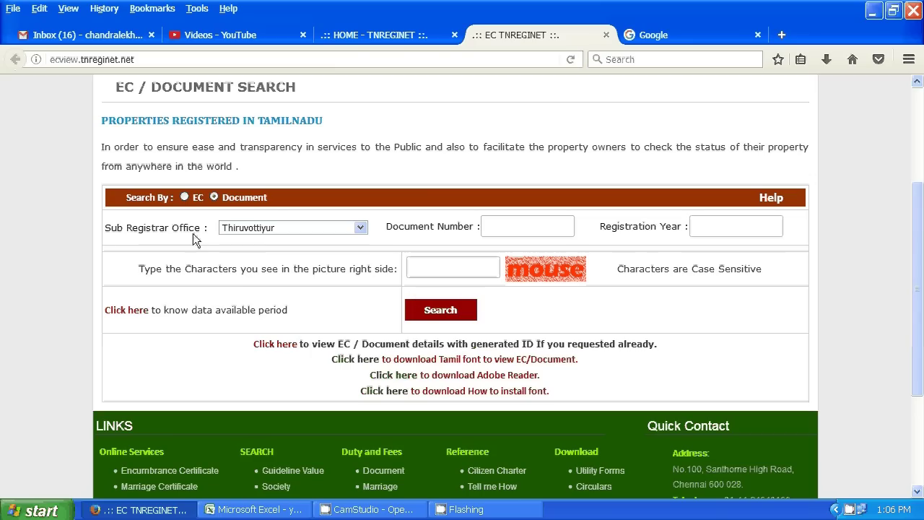
pyautogui.click(524, 228)
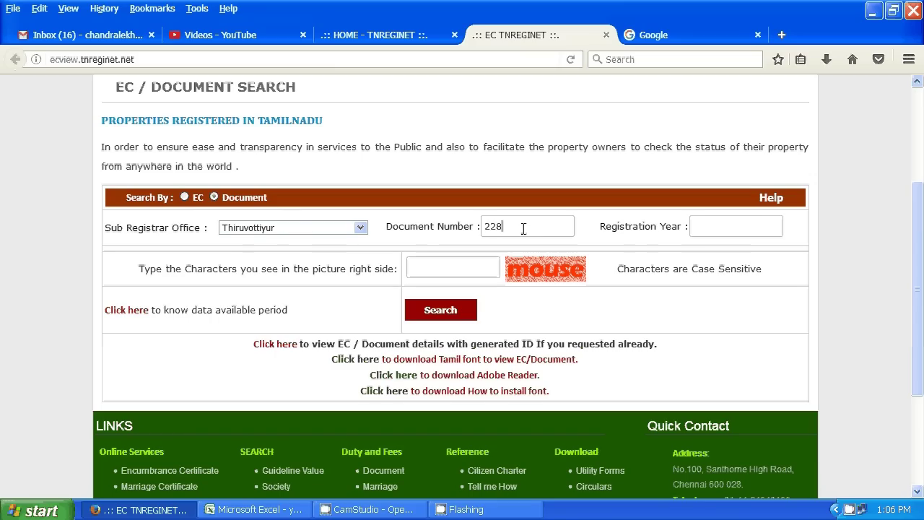
pyautogui.press('Tab')
pyautogui.write('2010')
pyautogui.click(418, 268)
pyautogui.write('mouse')
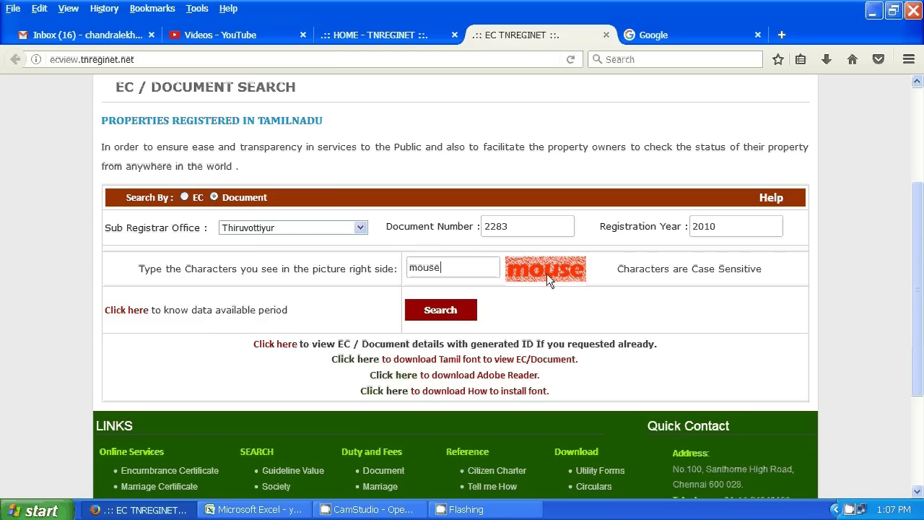
pyautogui.click(429, 311)
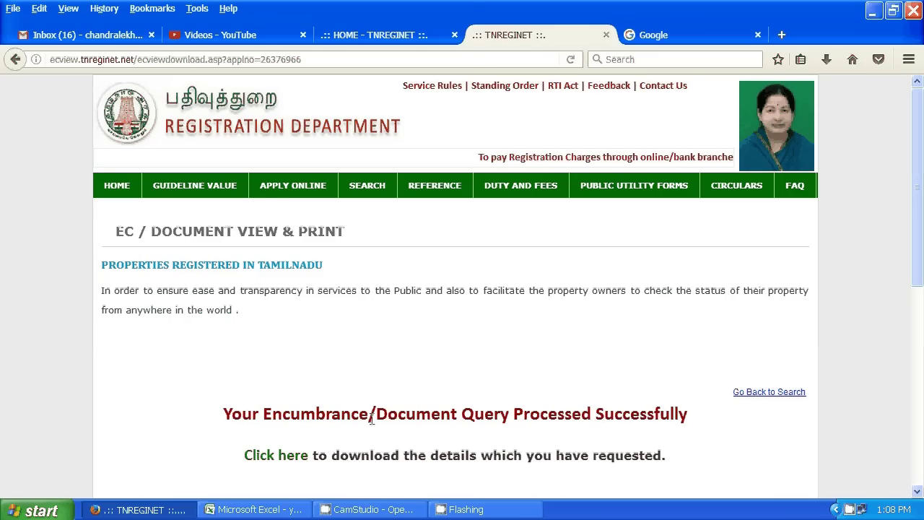
pyautogui.scroll(-2, 322, 424)
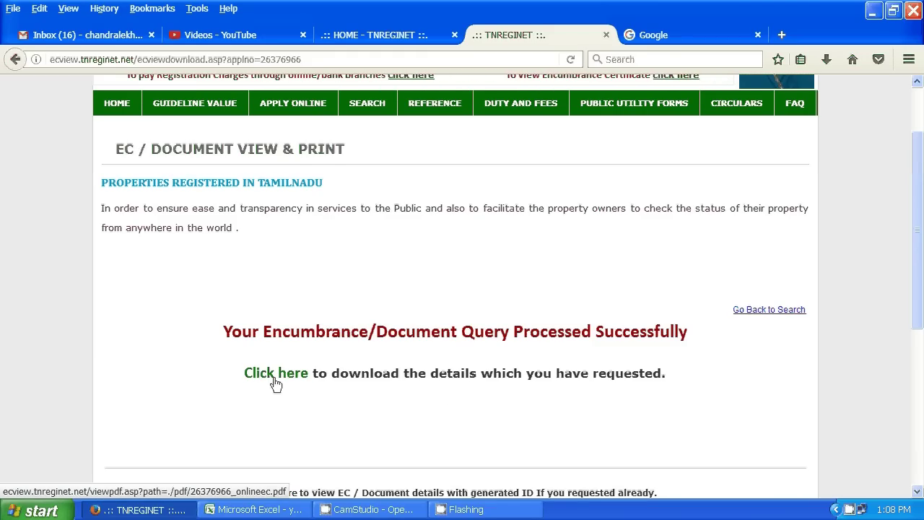
pyautogui.scroll(-2, 258, 333)
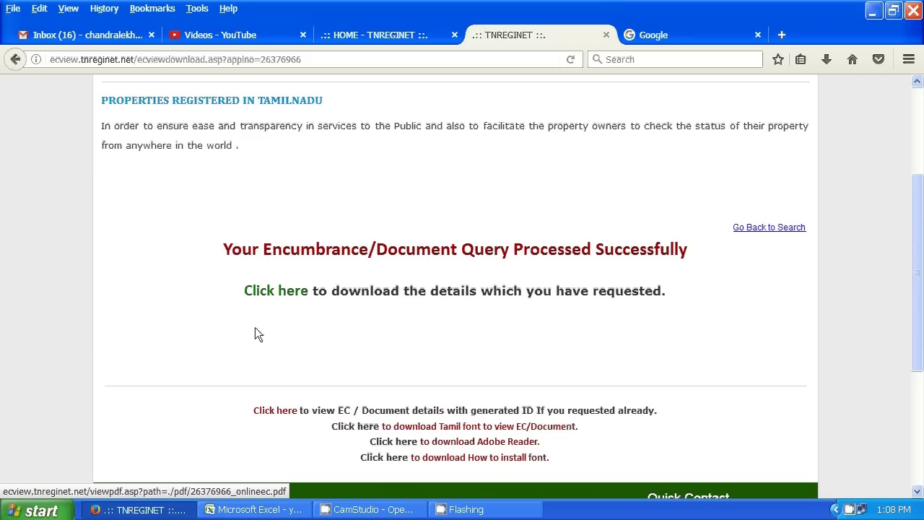
pyautogui.click(287, 296)
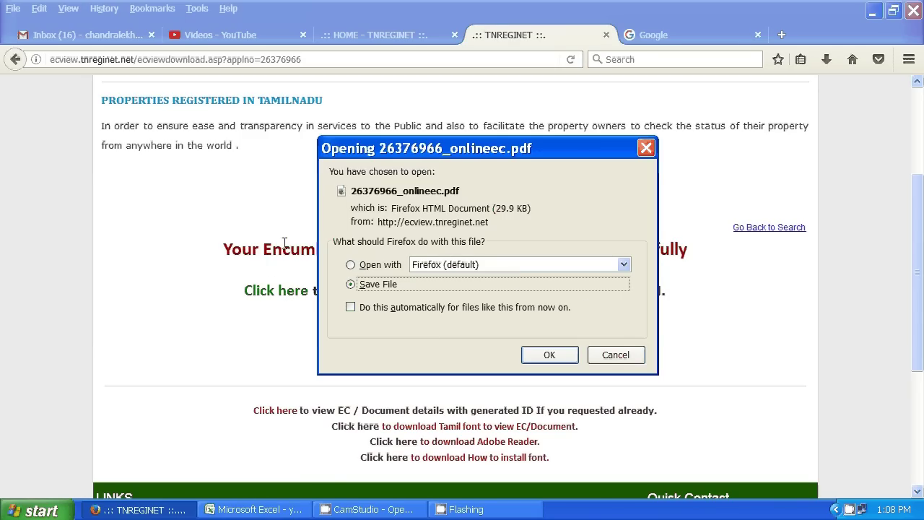
pyautogui.click(351, 265)
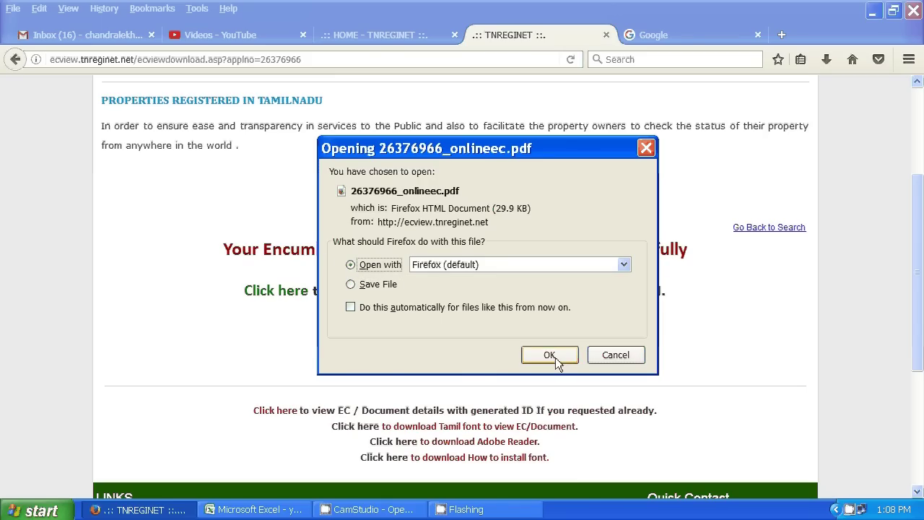
pyautogui.press('Return')
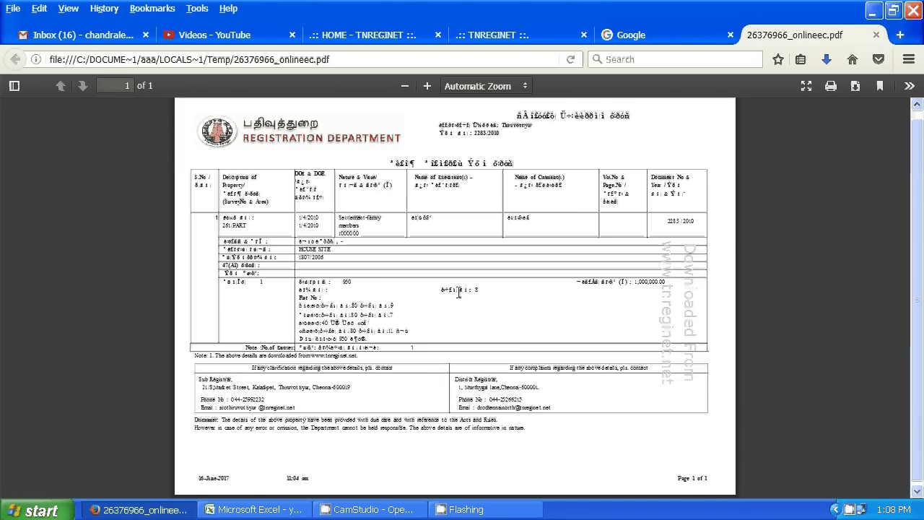
# - Return to the TNREGINET tab and scroll down to the Tamil font download links
pyautogui.scroll(-1, 444, 288)
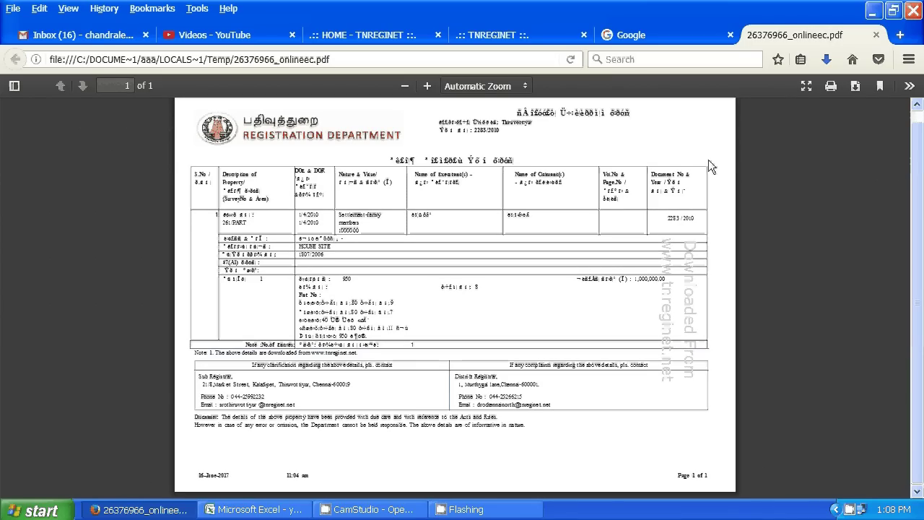
pyautogui.click(521, 37)
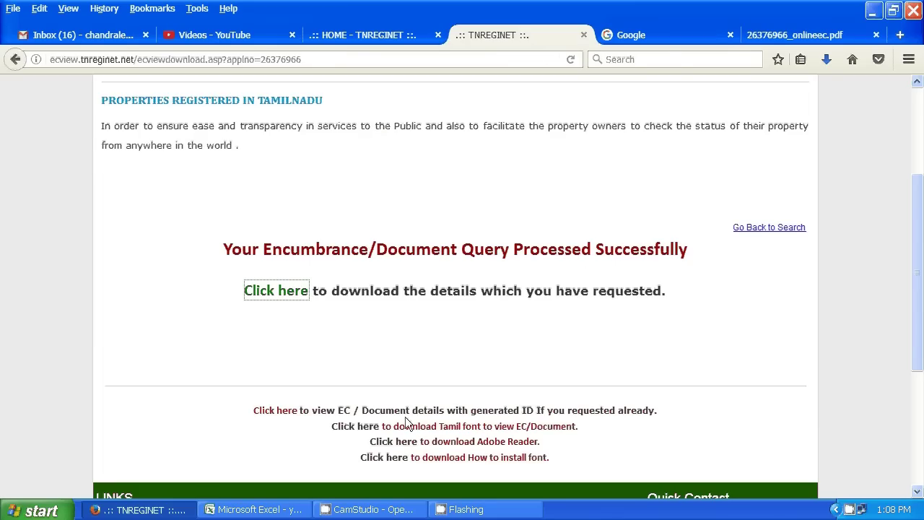
pyautogui.scroll(-4, 415, 439)
pyautogui.scroll(-1, 381, 415)
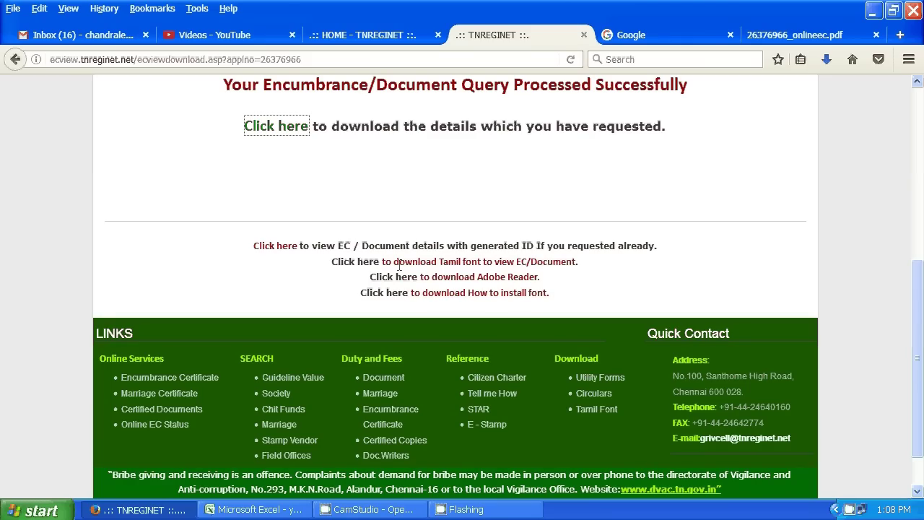
# - Save the Tamil font file TAB_R___.TTF from the 'Click here' link
pyautogui.click(356, 263)
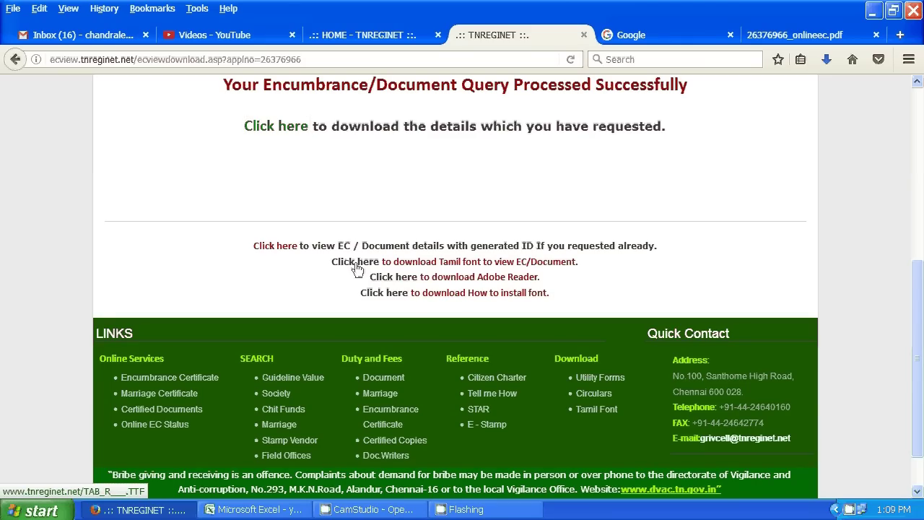
pyautogui.click(351, 284)
pyautogui.click(549, 354)
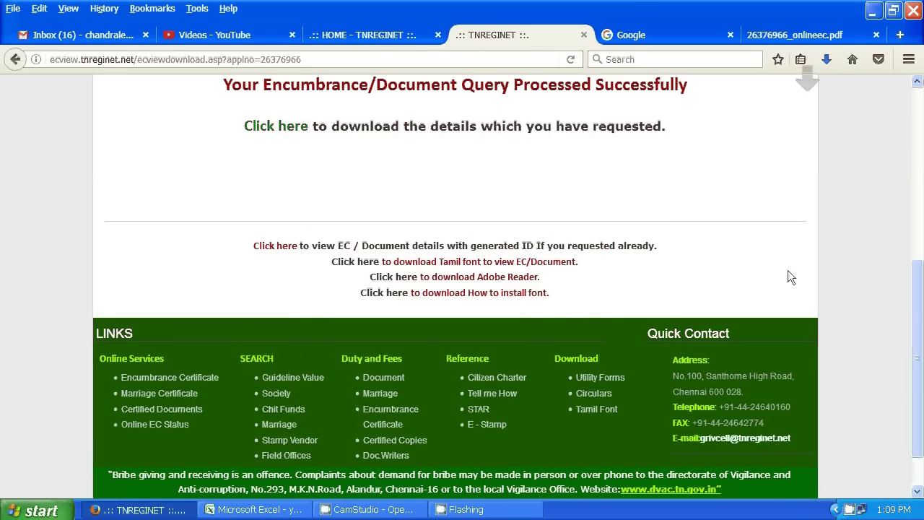
# - Open the folder containing the downloaded font from the Downloads panel
pyautogui.rightClick(827, 63)
pyautogui.click(739, 124)
pyautogui.click(827, 64)
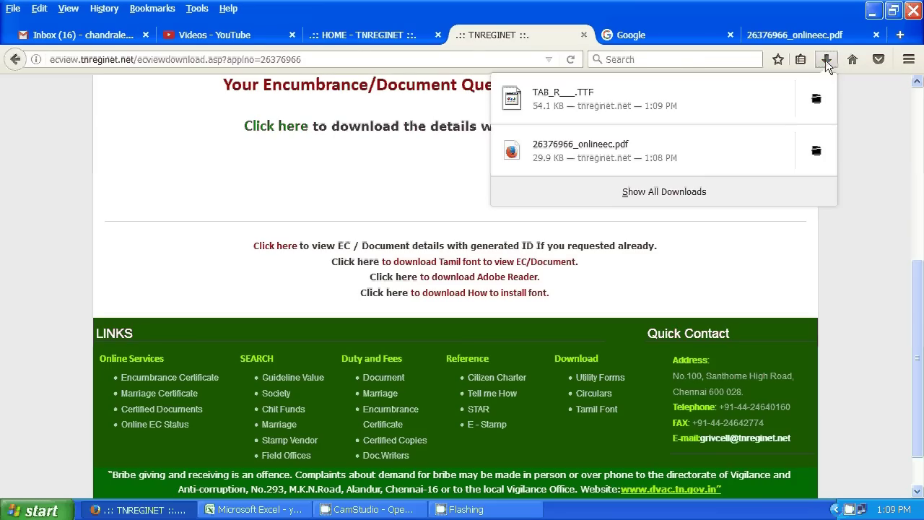
pyautogui.rightClick(663, 108)
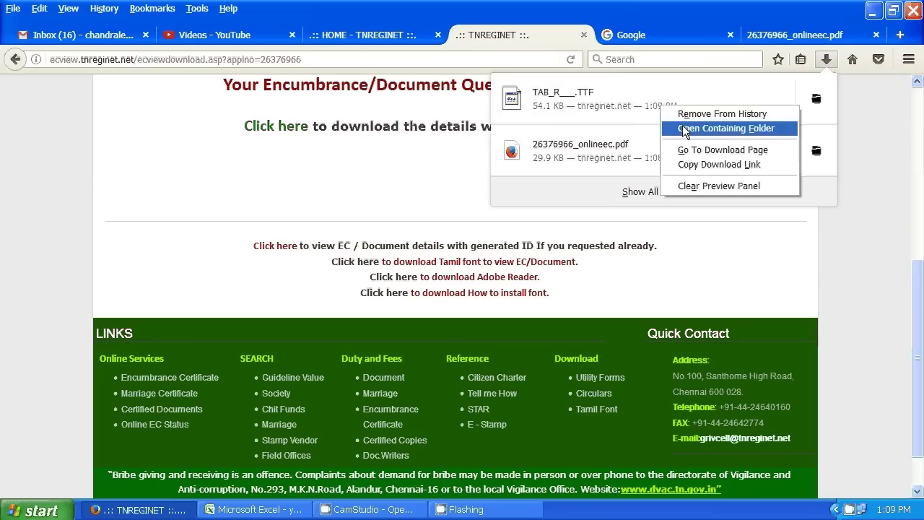
pyautogui.click(726, 129)
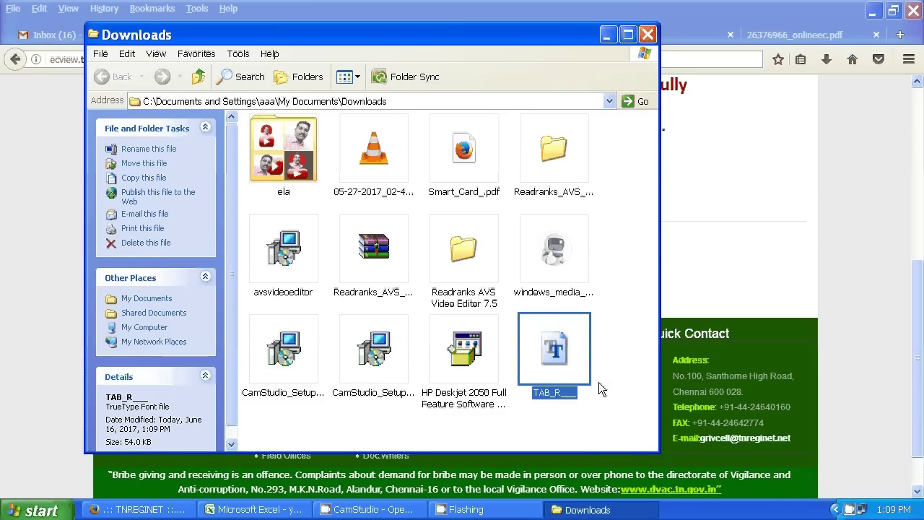
# - Run 'fonts' from Start > Run to open the C:\WINDOWS\Fonts folder
pyautogui.click(28, 512)
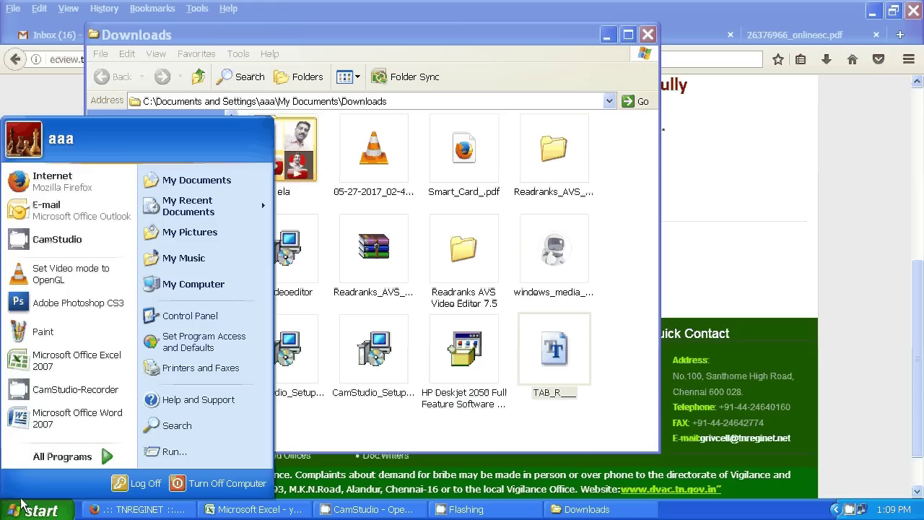
pyautogui.click(172, 454)
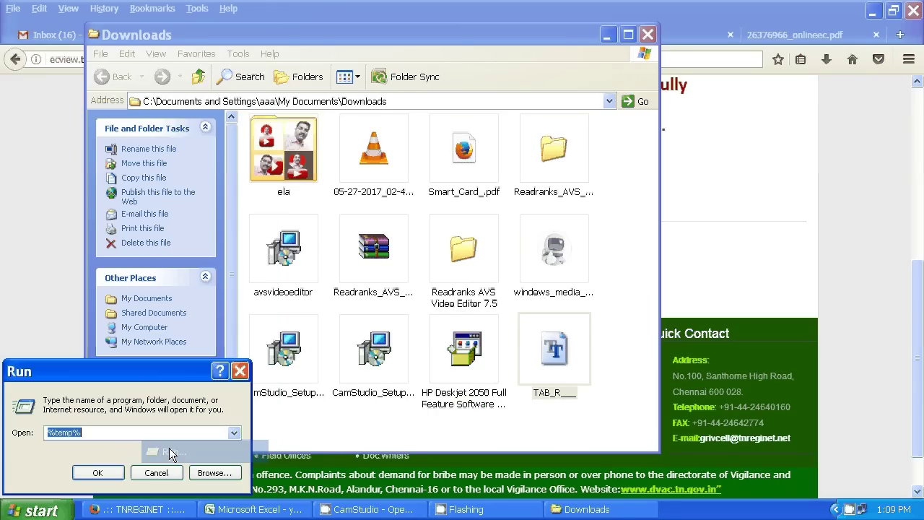
pyautogui.write('fonts')
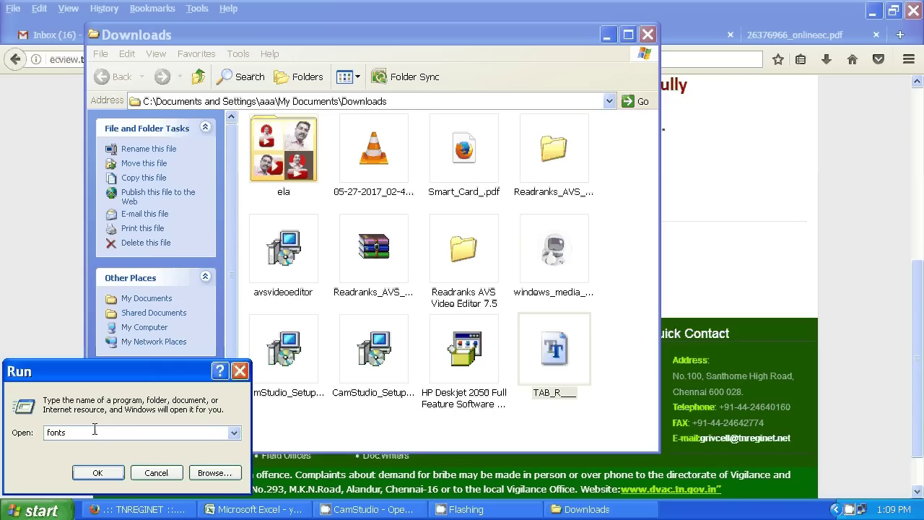
pyautogui.click(96, 475)
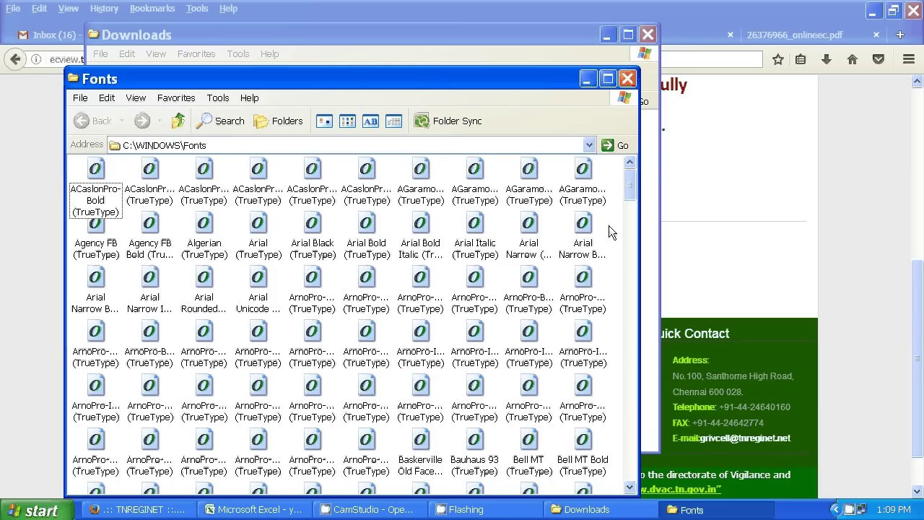
# - Paste the TAB_Reginet font into Fonts, accept the already-installed warning, and minimize both folder windows
pyautogui.hotkey('ctrl', 'v')
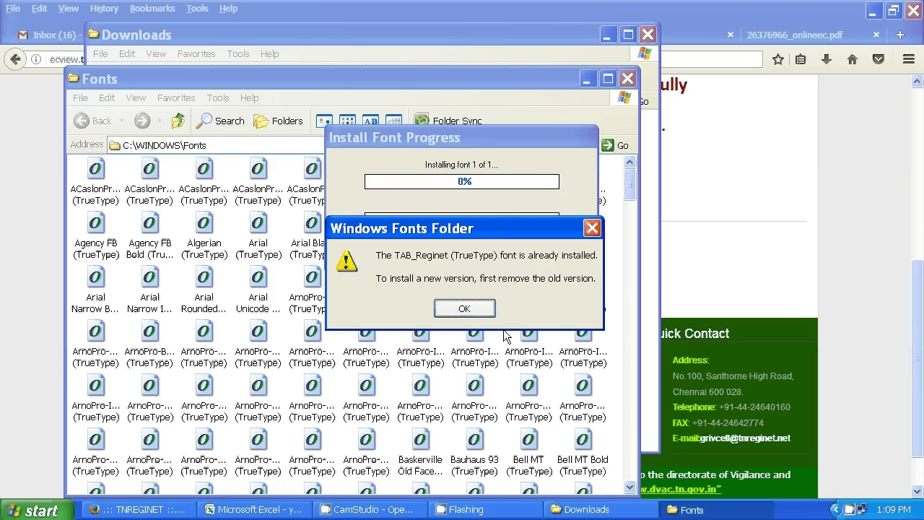
pyautogui.click(463, 311)
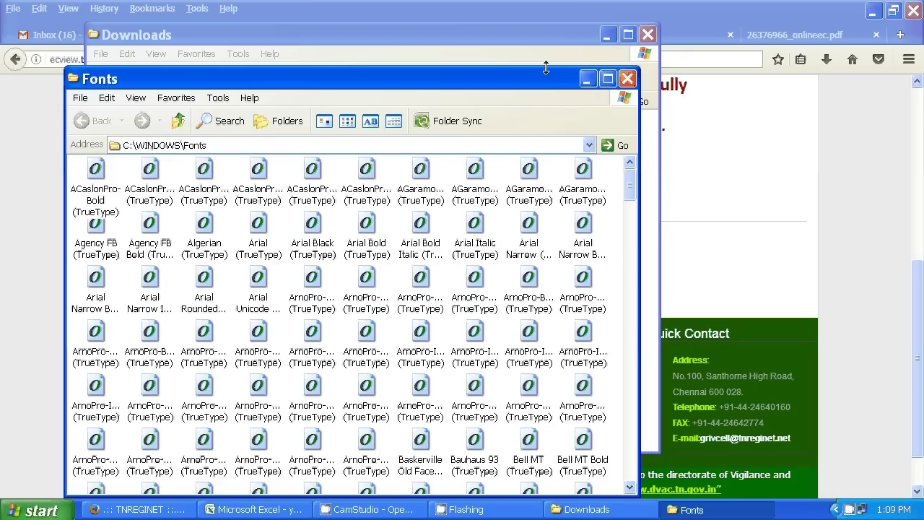
pyautogui.click(588, 83)
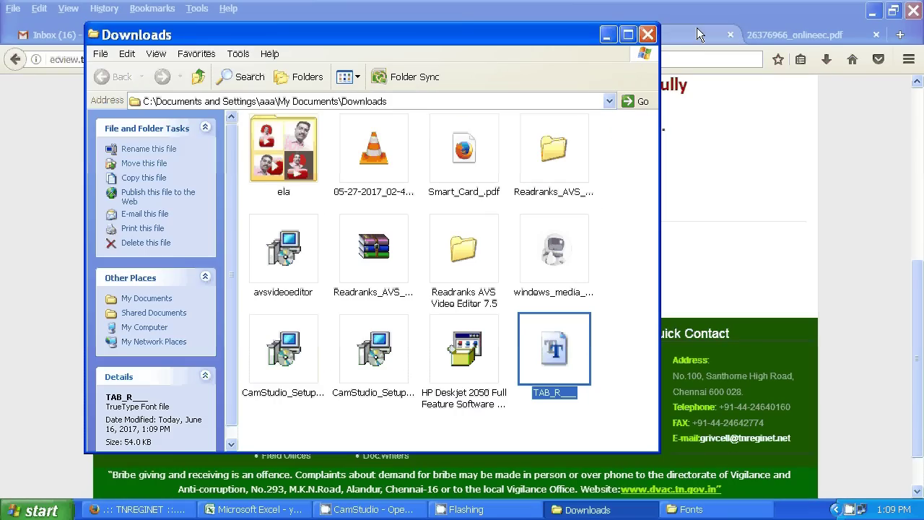
pyautogui.click(608, 36)
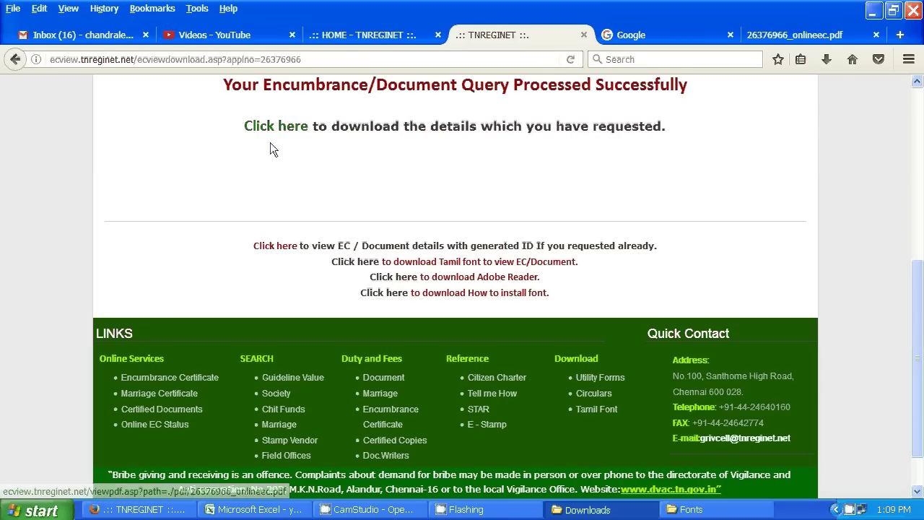
# - Scroll up and use 'Click here to download the details' once more
pyautogui.moveTo(918, 338); pyautogui.dragTo(895, 261)
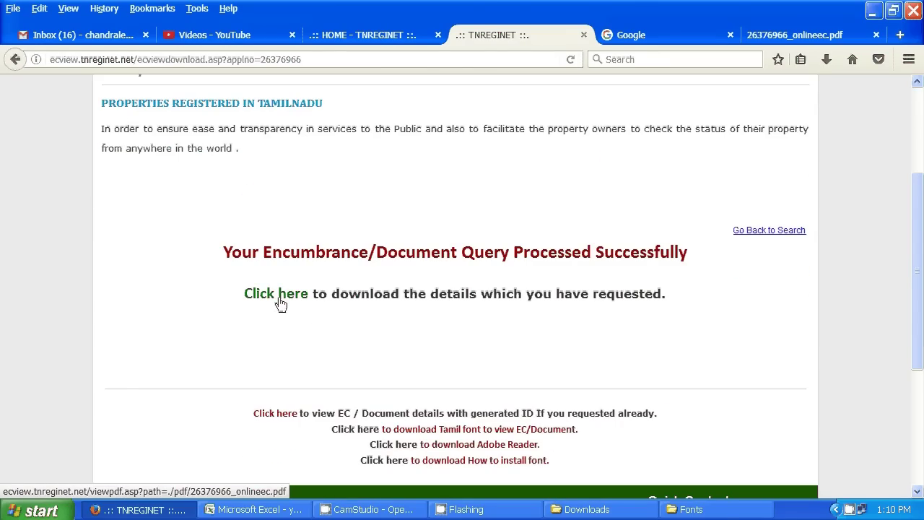
pyautogui.click(278, 296)
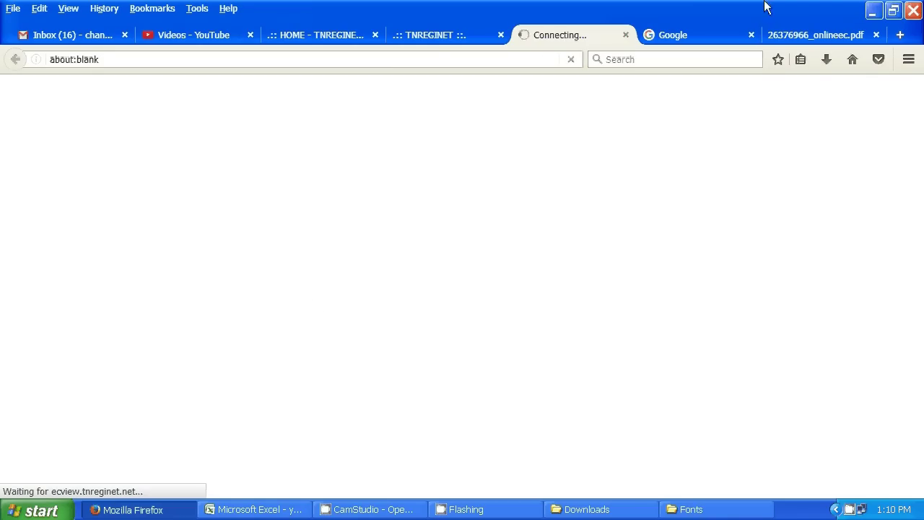
pyautogui.click(777, 34)
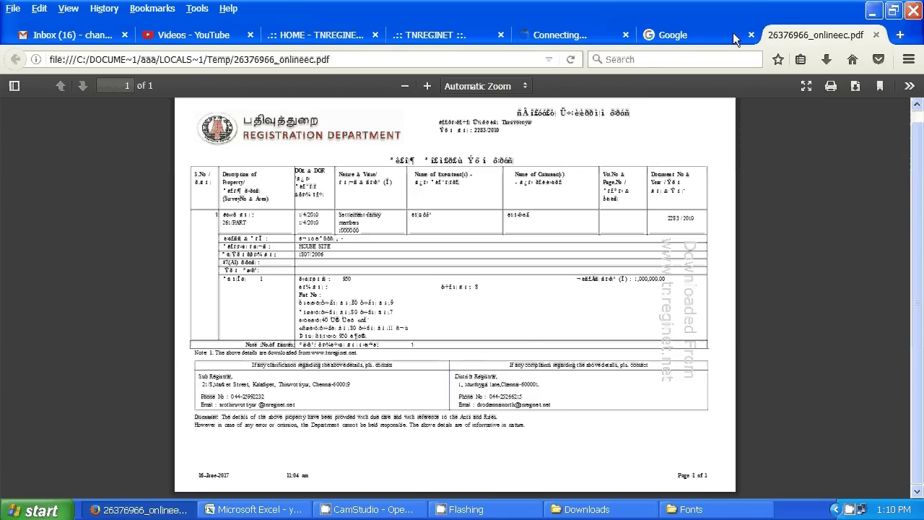
pyautogui.click(570, 35)
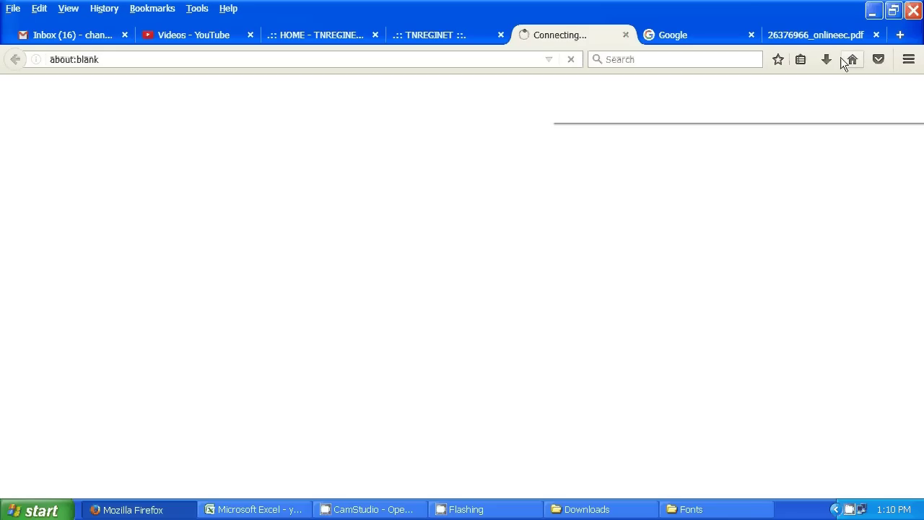
pyautogui.click(806, 39)
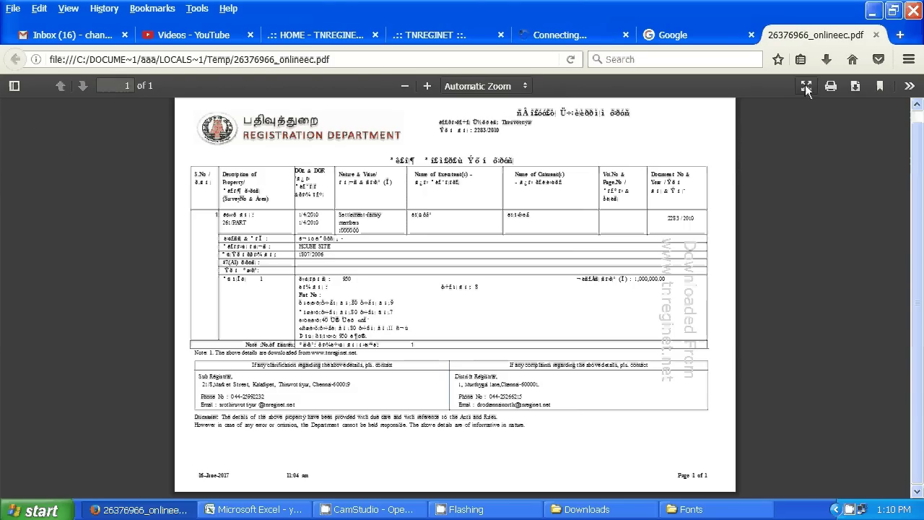
pyautogui.click(856, 86)
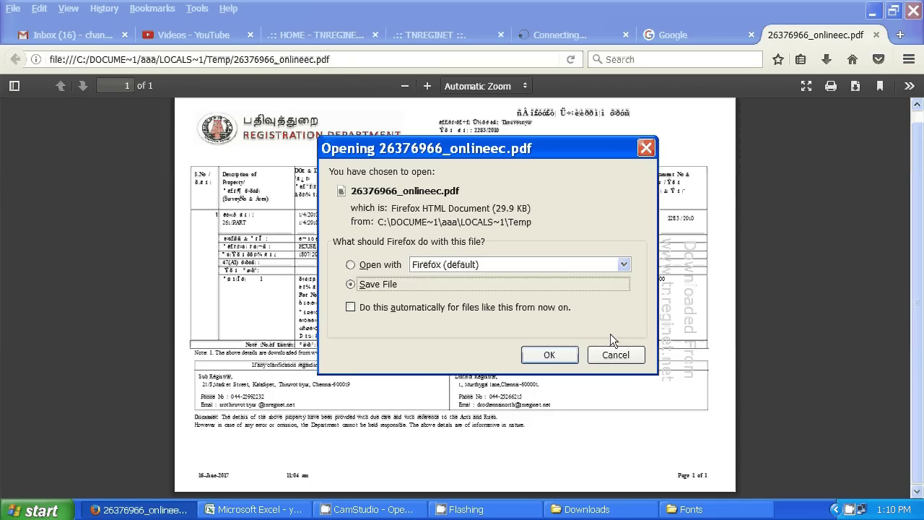
pyautogui.click(547, 356)
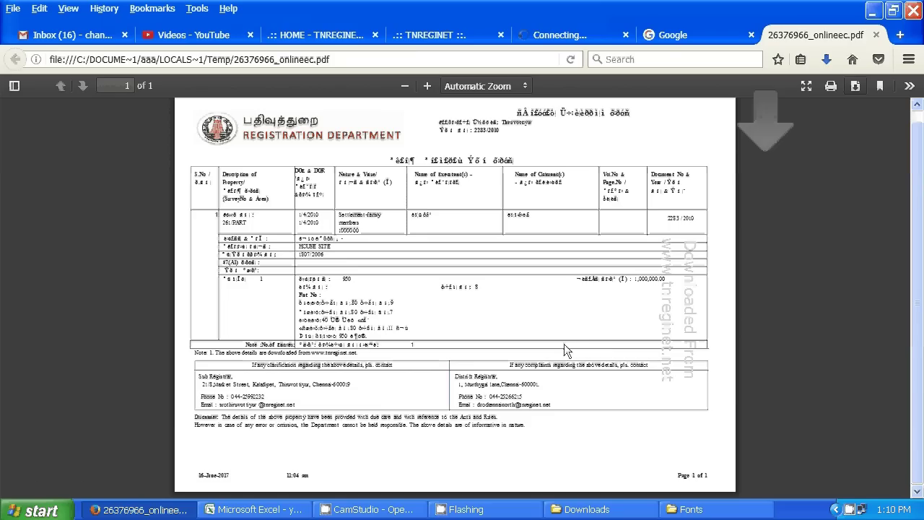
# - Check the saved certificate in the recent downloads list, then close the list
pyautogui.rightClick(830, 64)
pyautogui.click(781, 150)
pyautogui.click(828, 64)
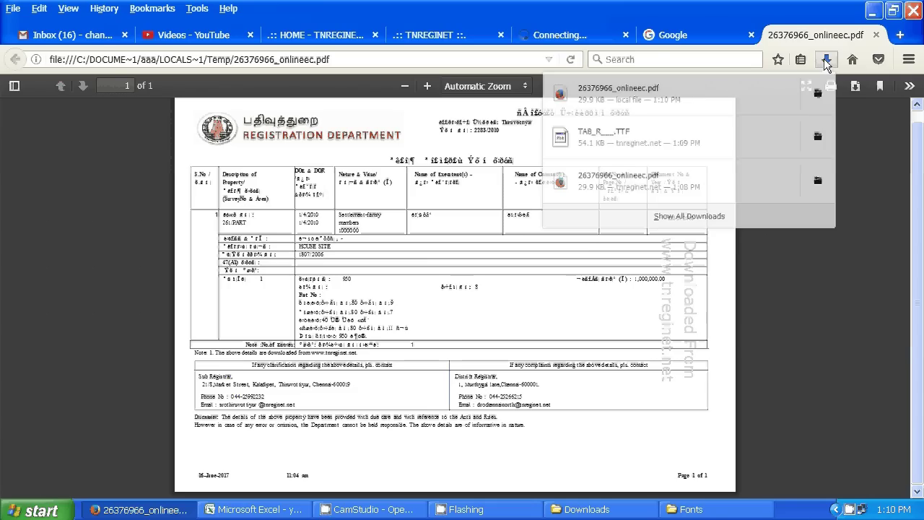
pyautogui.click(714, 269)
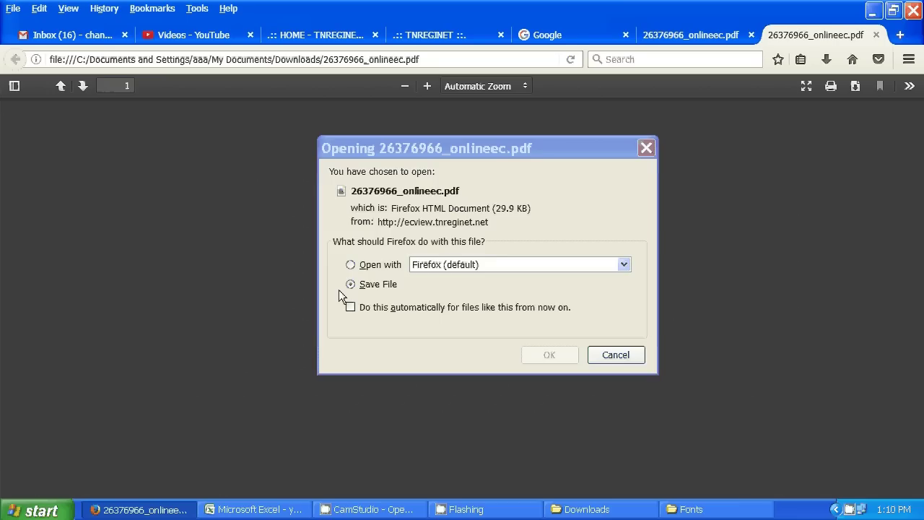
# - Dismiss the save prompt and review the certificate's tables at 90% zoom, including the HOUSE SITE entry
pyautogui.click(646, 148)
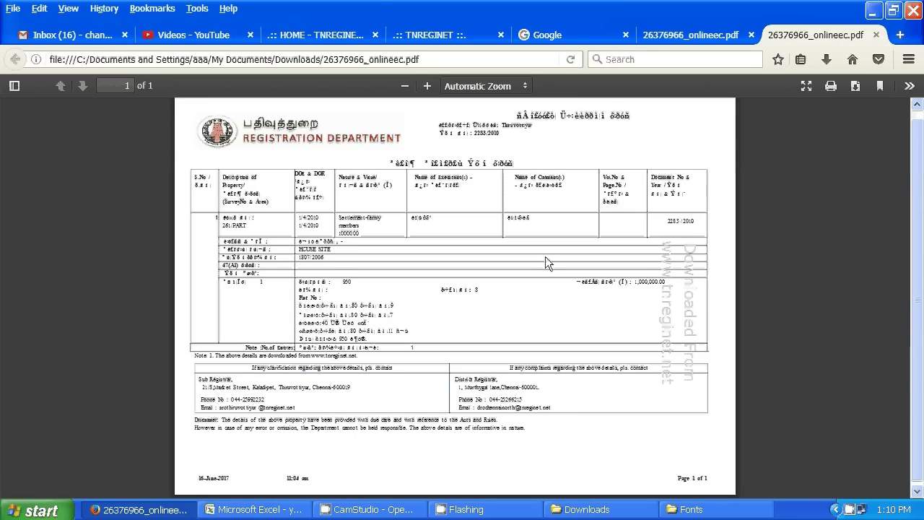
pyautogui.scroll(-1, 542, 260)
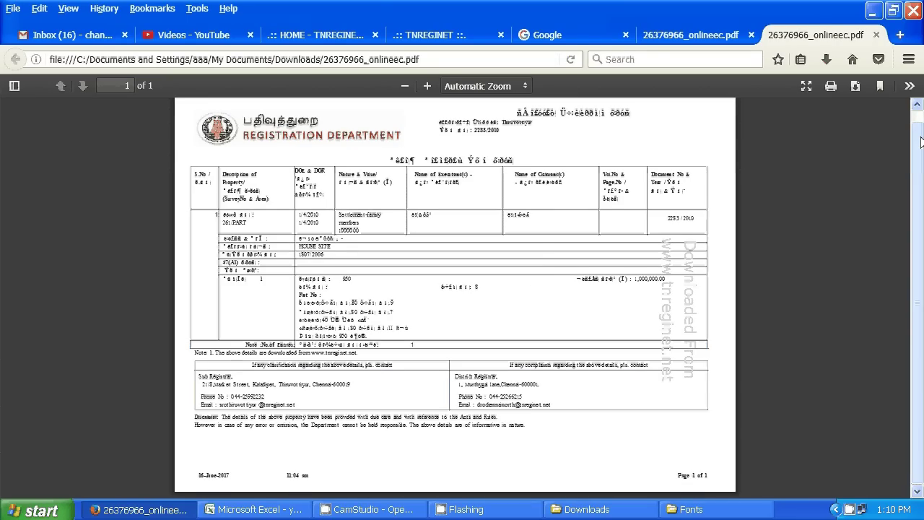
pyautogui.scroll(1, 921, 142)
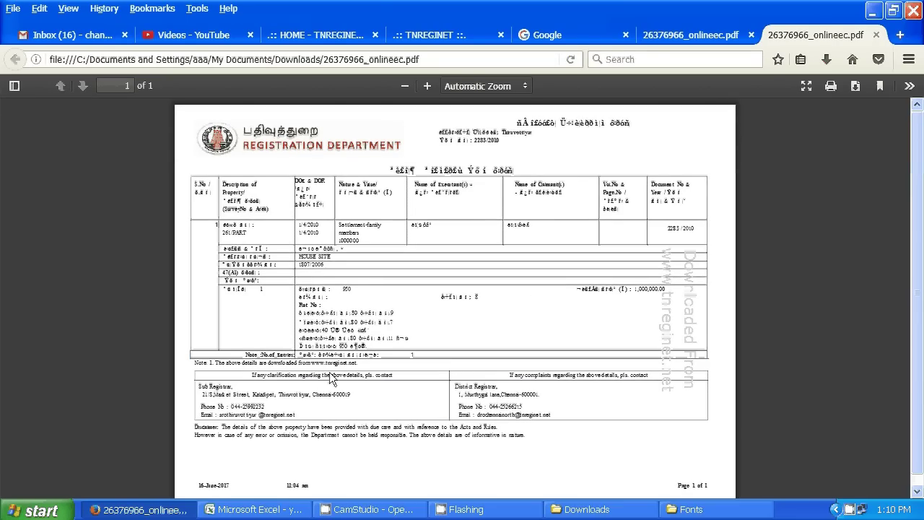
pyautogui.scroll(-1, 340, 377)
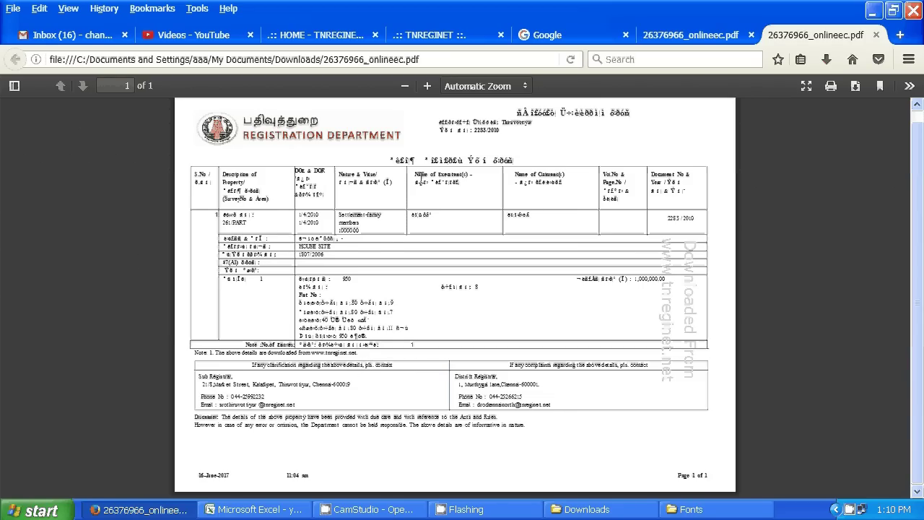
pyautogui.hotkey('ctrl', '+')
pyautogui.hotkey('ctrl', '+')
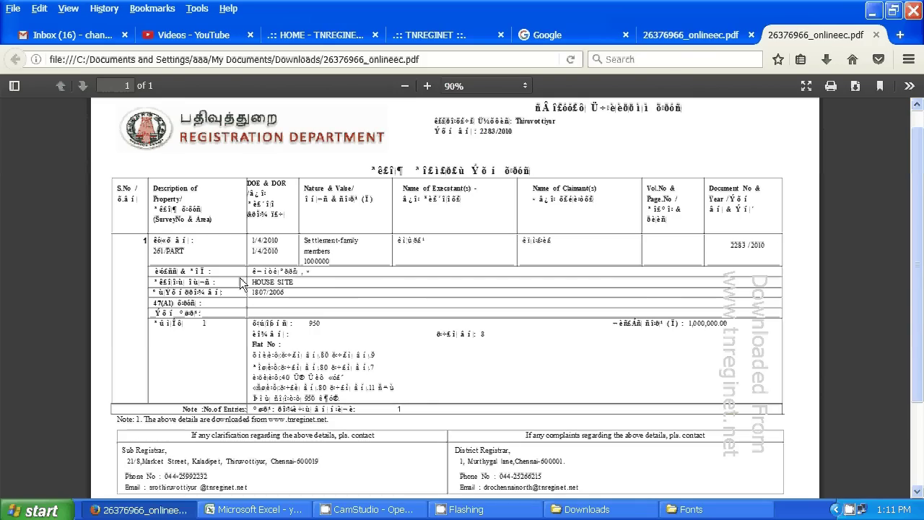
pyautogui.moveTo(152, 251); pyautogui.dragTo(245, 255)
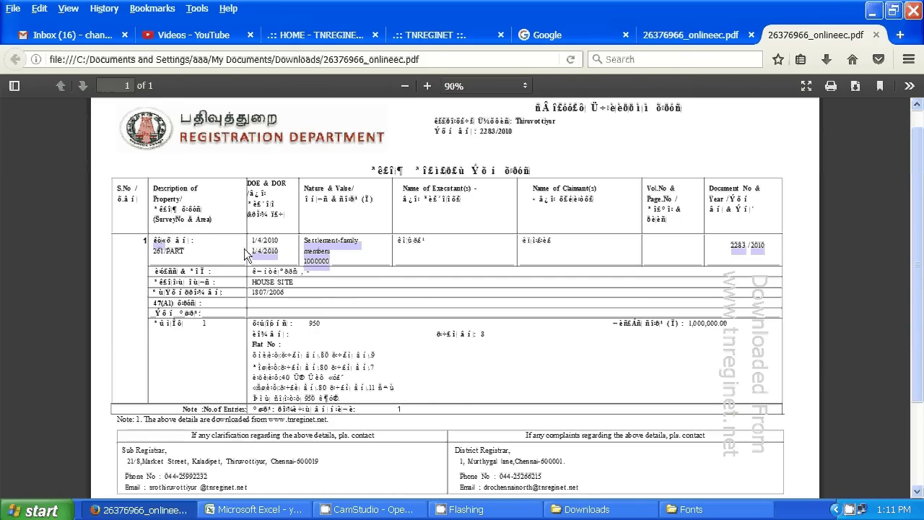
pyautogui.click(371, 308)
pyautogui.scroll(-3, 455, 380)
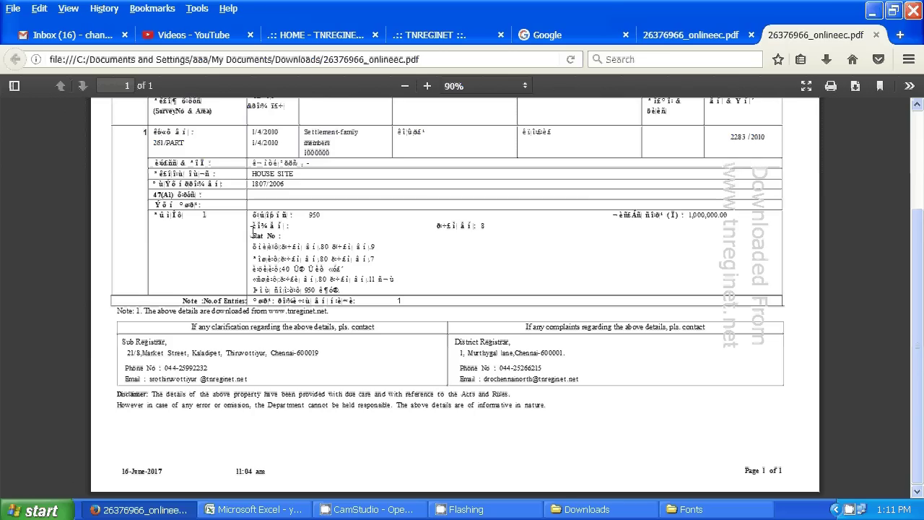
pyautogui.moveTo(253, 176); pyautogui.dragTo(299, 186)
pyautogui.click(506, 266)
pyautogui.scroll(3, 392, 359)
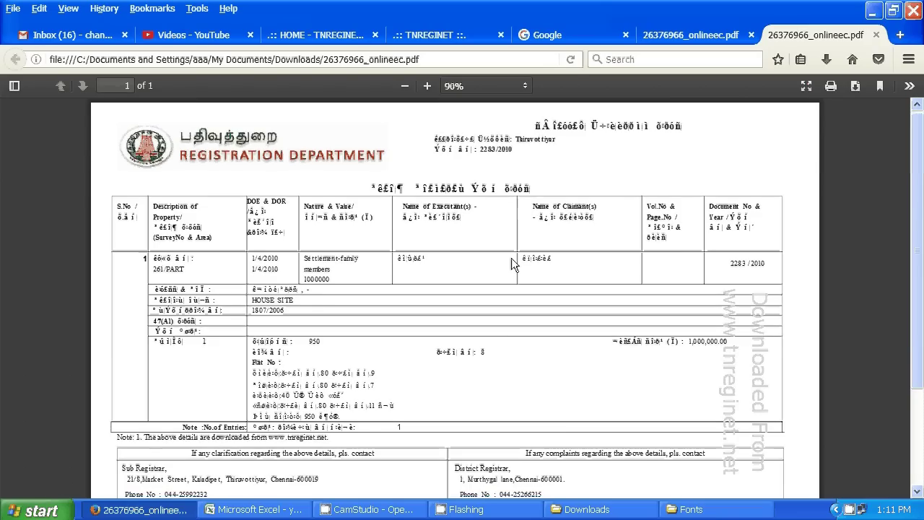
pyautogui.scroll(-3, 511, 260)
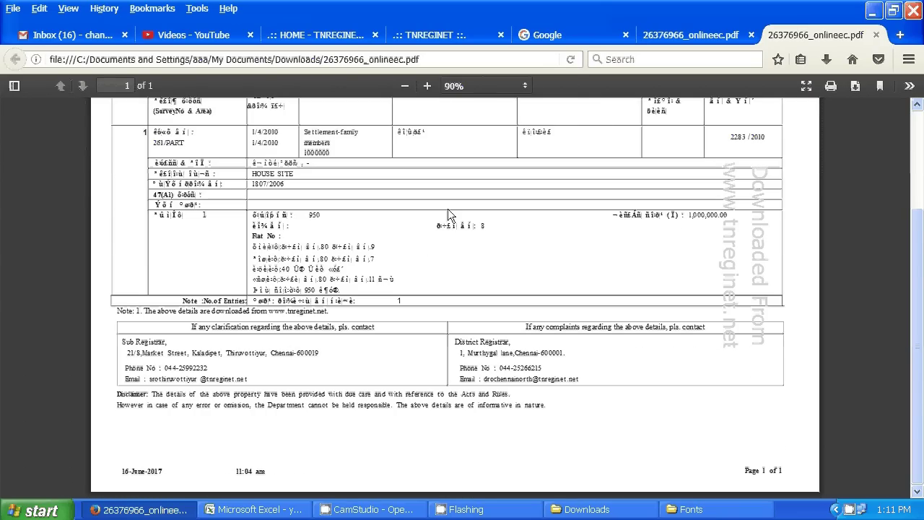
# - Close both certificate copies and switch back to the TNREGINET tab
pyautogui.click(876, 35)
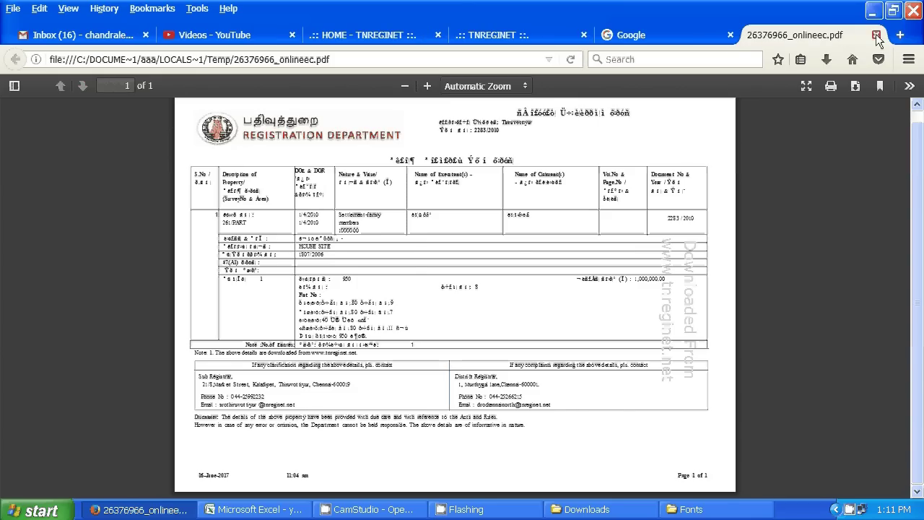
pyautogui.click(876, 35)
pyautogui.click(536, 39)
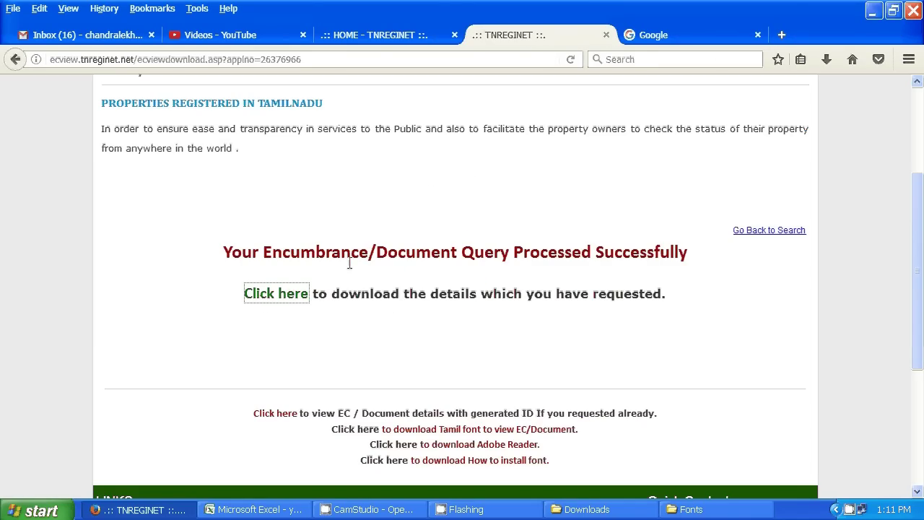
# - Glance at the HOME tab, then use 'Go Back to Search' on the TNREGINET download page
pyautogui.scroll(4, 349, 263)
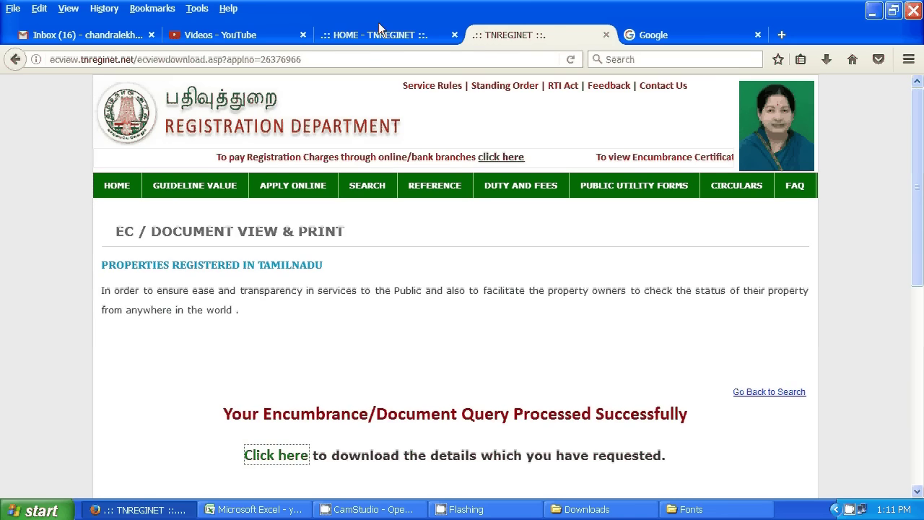
pyautogui.click(373, 34)
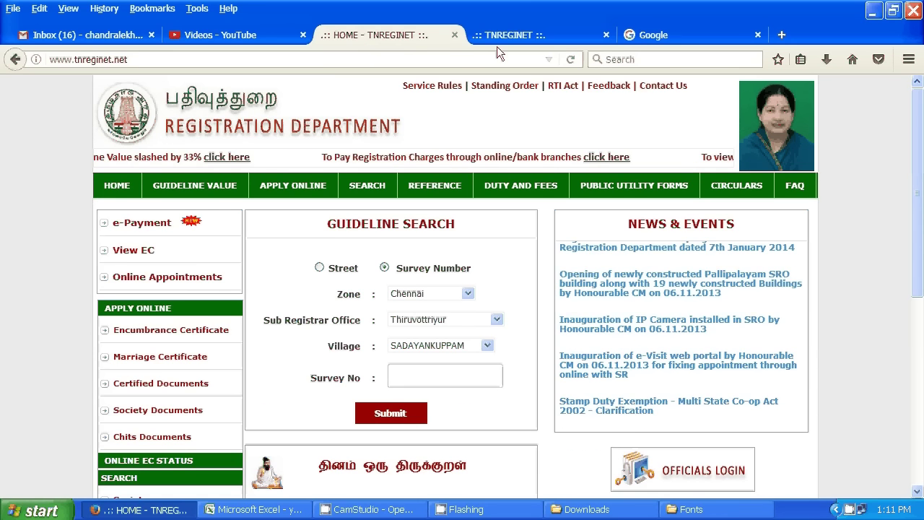
pyautogui.click(497, 42)
pyautogui.click(755, 393)
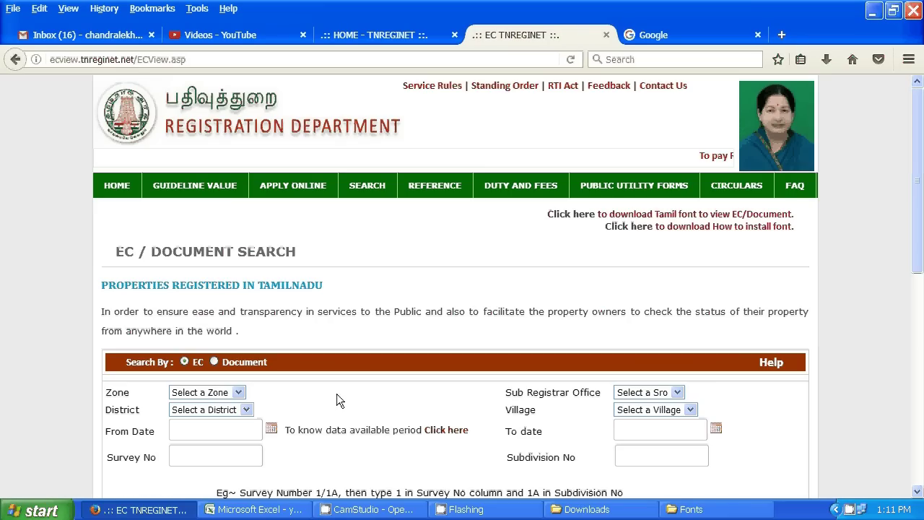
# - Pick Chennai as the zone and Chennai Central as the district in the EC search form
pyautogui.scroll(-2, 187, 357)
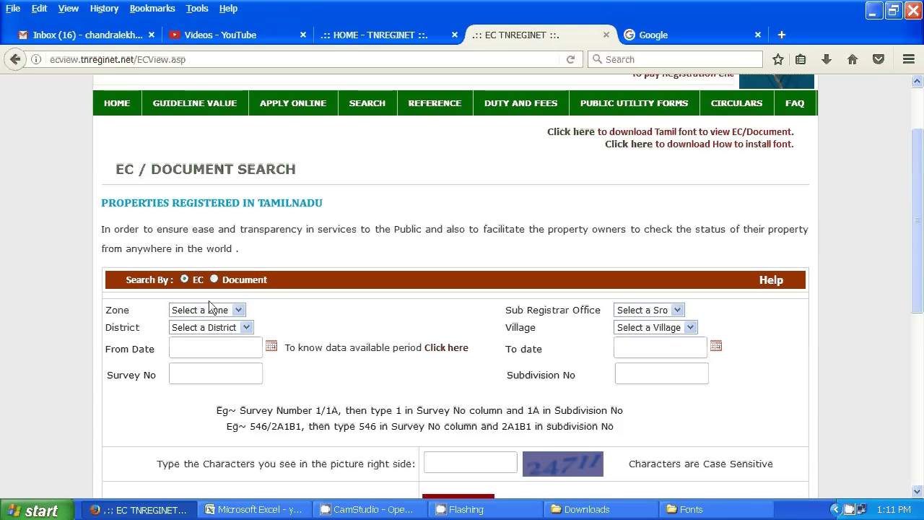
pyautogui.scroll(-2, 232, 285)
pyautogui.scroll(-2, 232, 284)
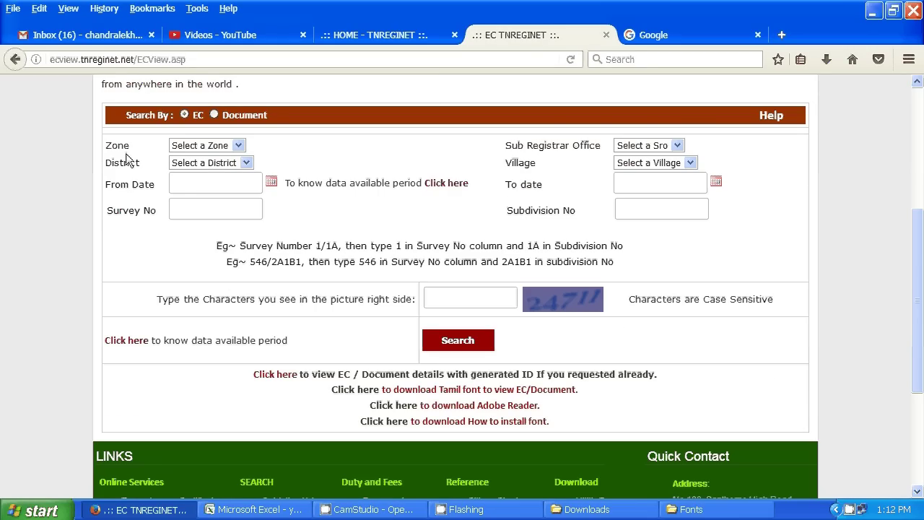
pyautogui.click(241, 145)
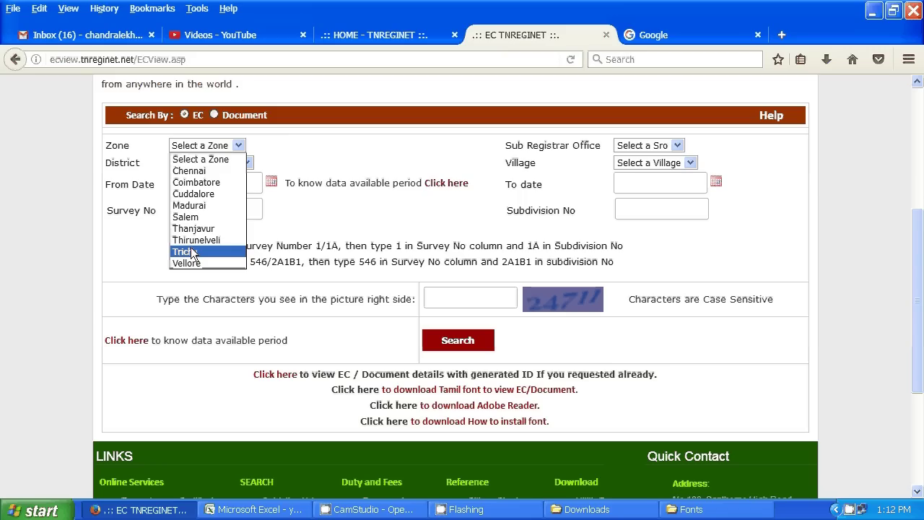
pyautogui.click(204, 172)
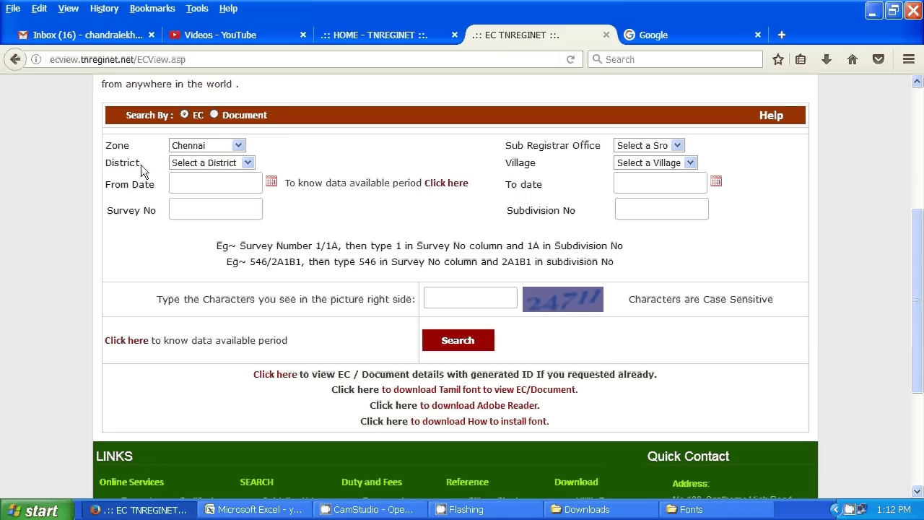
pyautogui.click(248, 163)
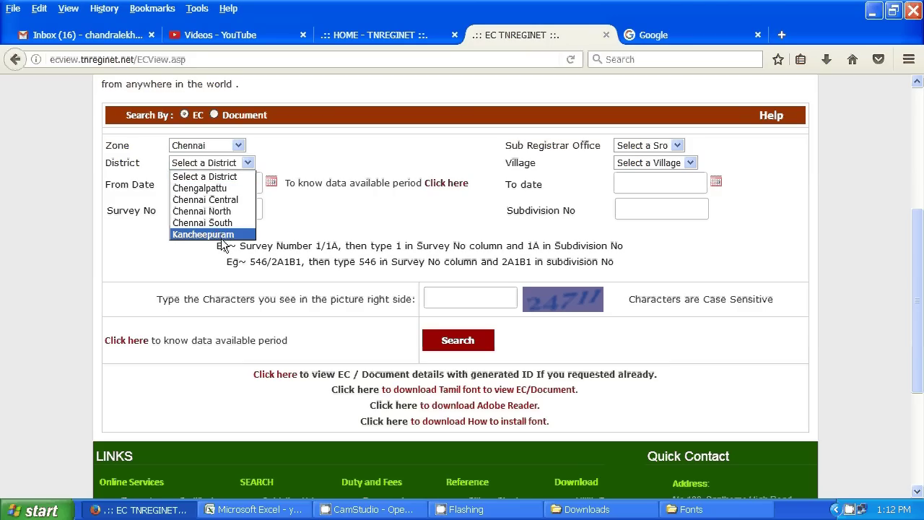
pyautogui.click(209, 200)
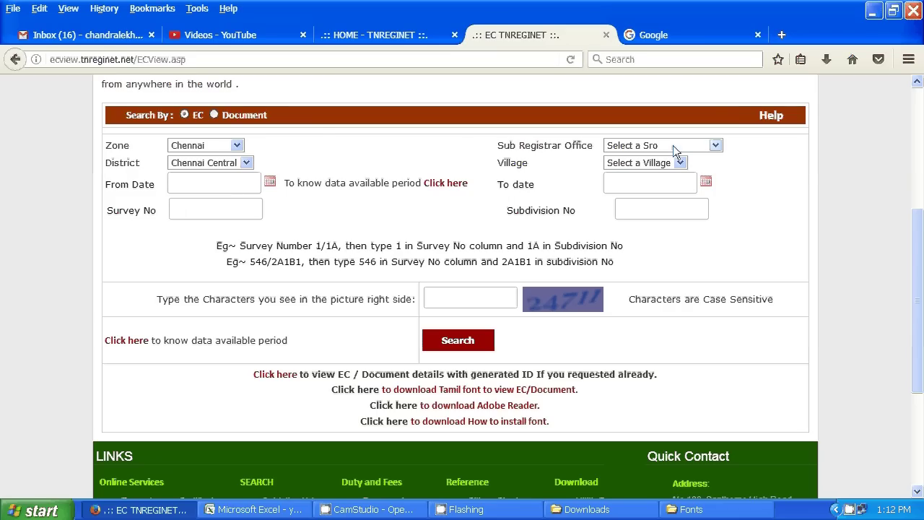
pyautogui.click(700, 144)
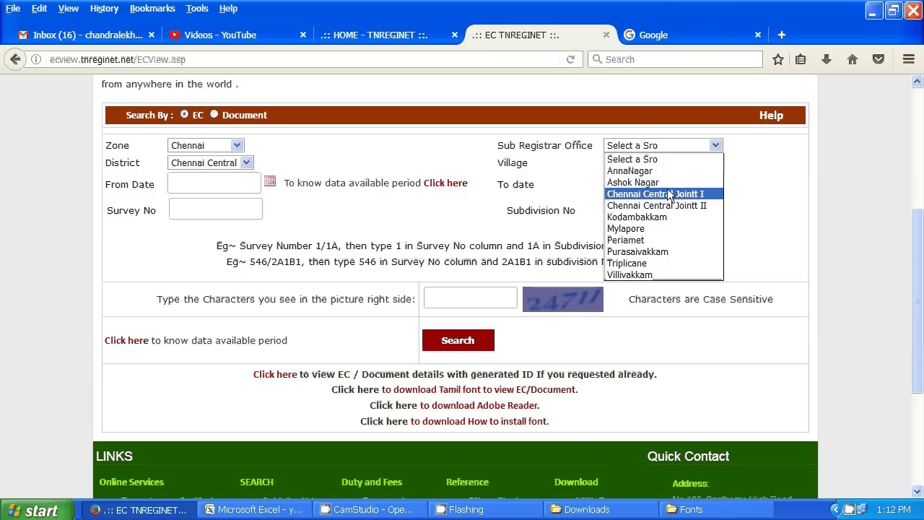
# - Settle on Chennai North district and choose Thiruvottiyur as the sub registrar office
pyautogui.click(775, 195)
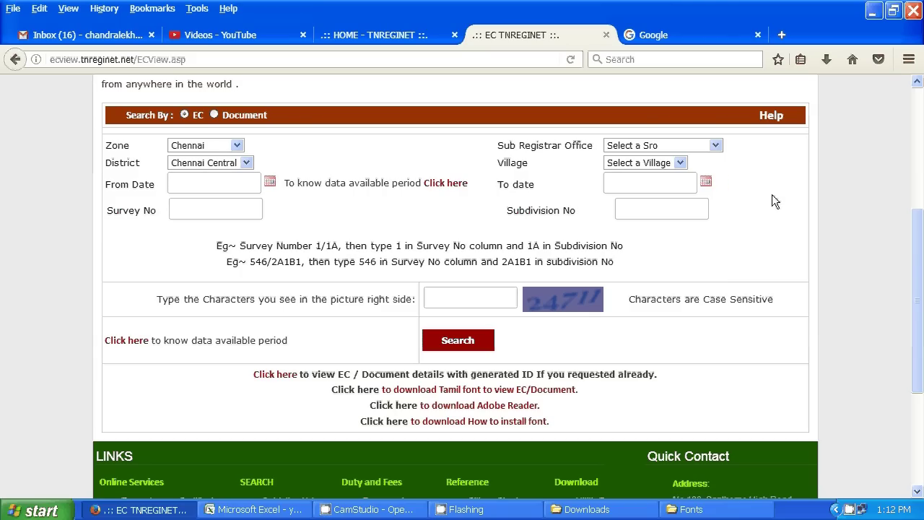
pyautogui.click(222, 165)
pyautogui.click(234, 214)
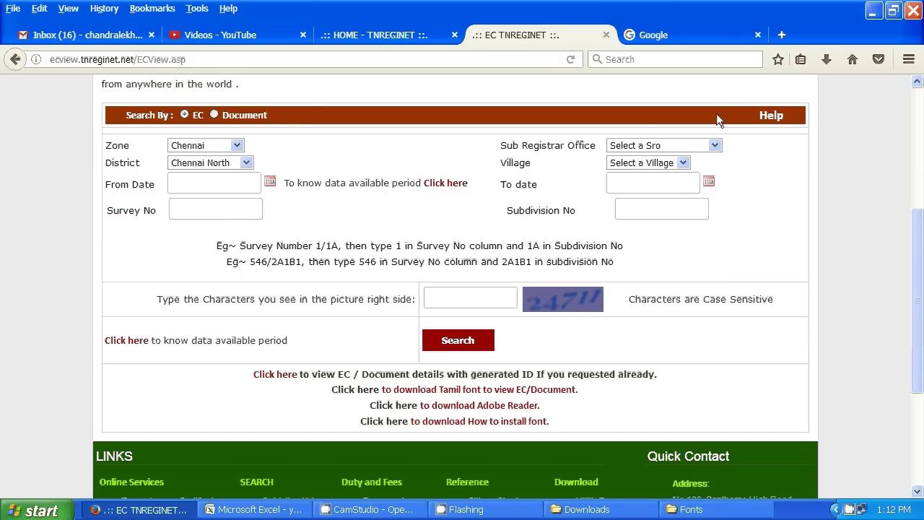
pyautogui.click(712, 146)
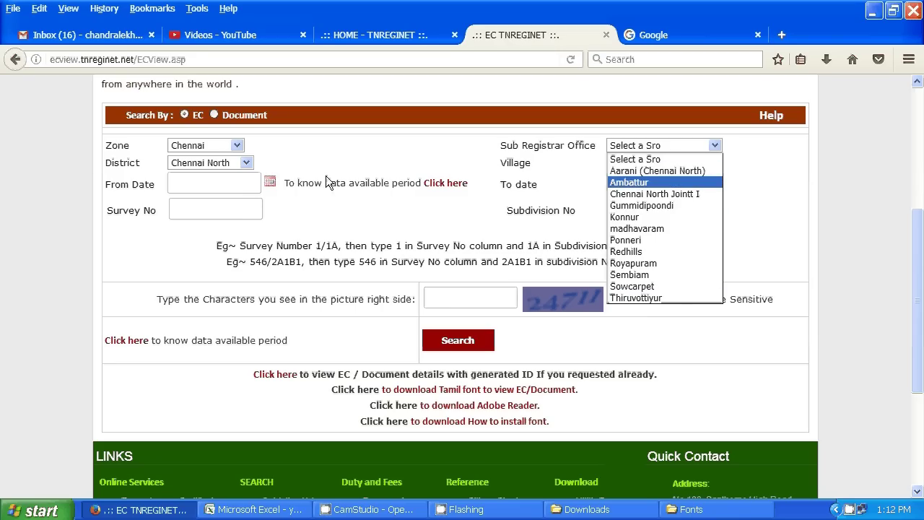
pyautogui.click(234, 164)
pyautogui.click(238, 198)
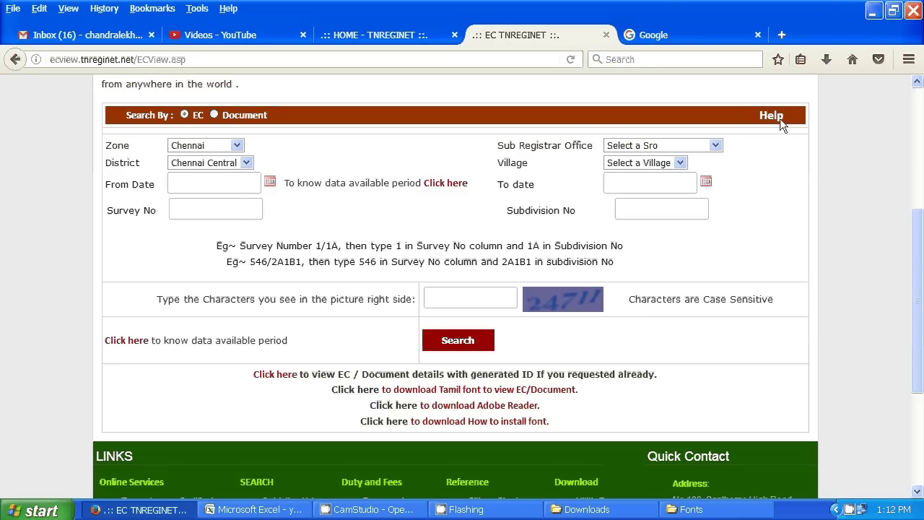
pyautogui.click(716, 146)
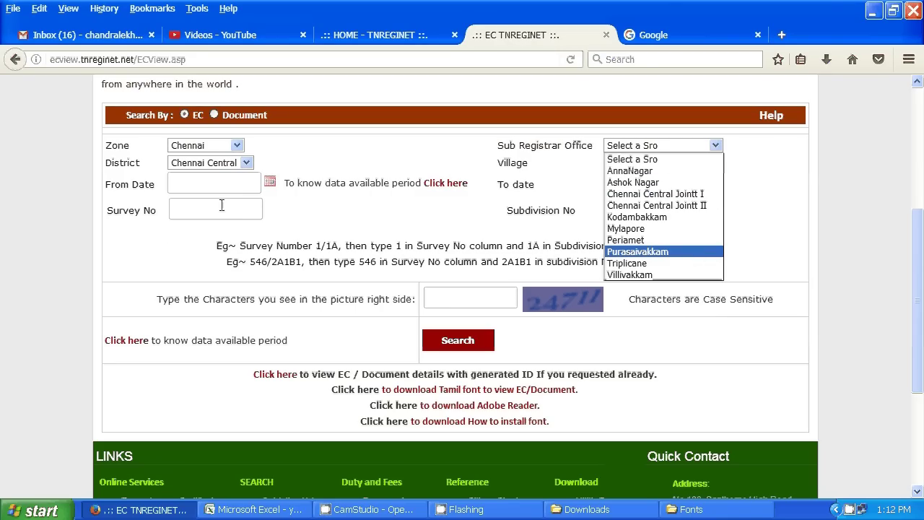
pyautogui.click(240, 164)
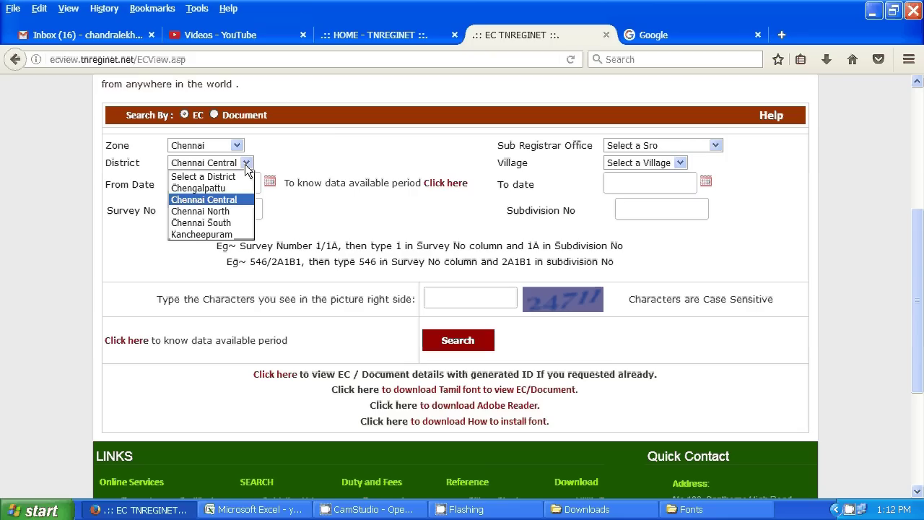
pyautogui.click(221, 212)
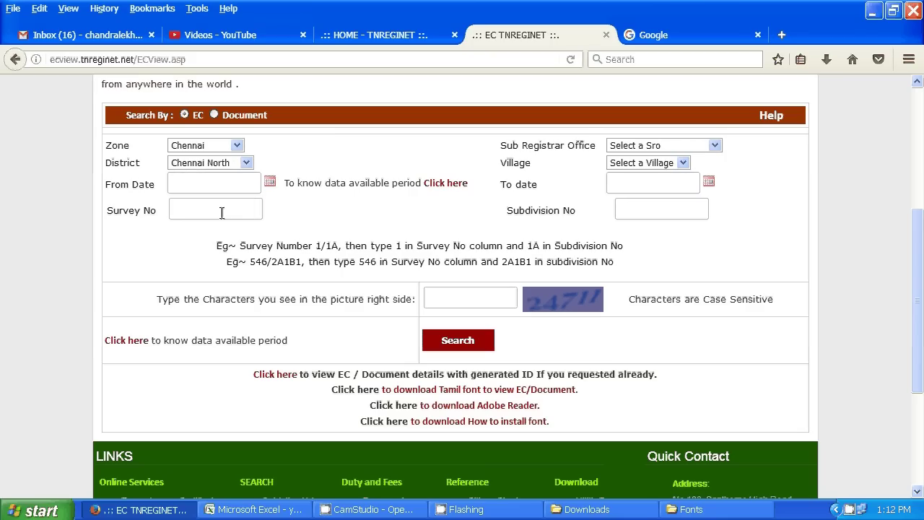
pyautogui.click(715, 145)
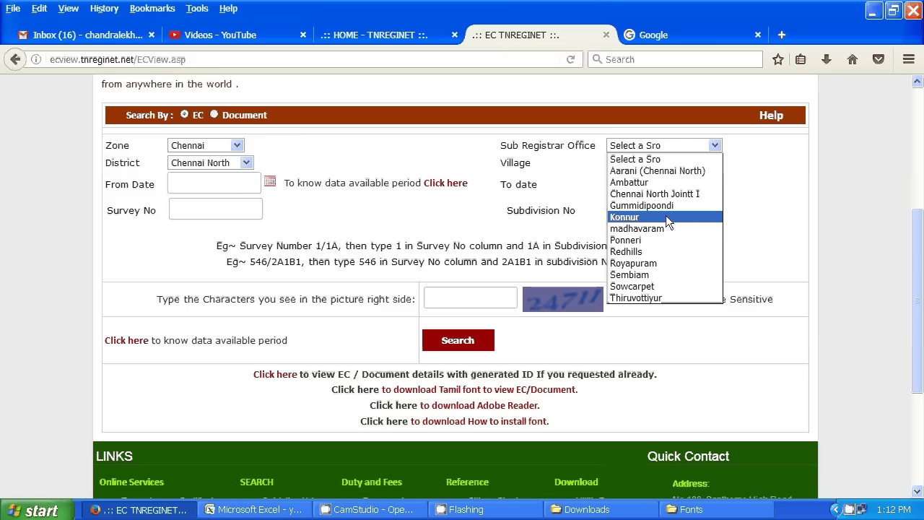
pyautogui.click(647, 298)
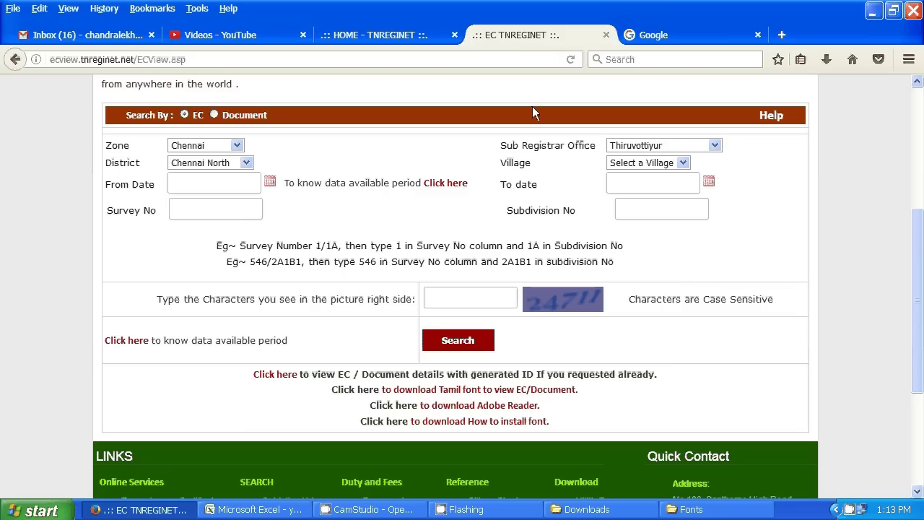
# - Reselect Thiruvottiyur as the sub registrar office so its village list loads
pyautogui.click(684, 164)
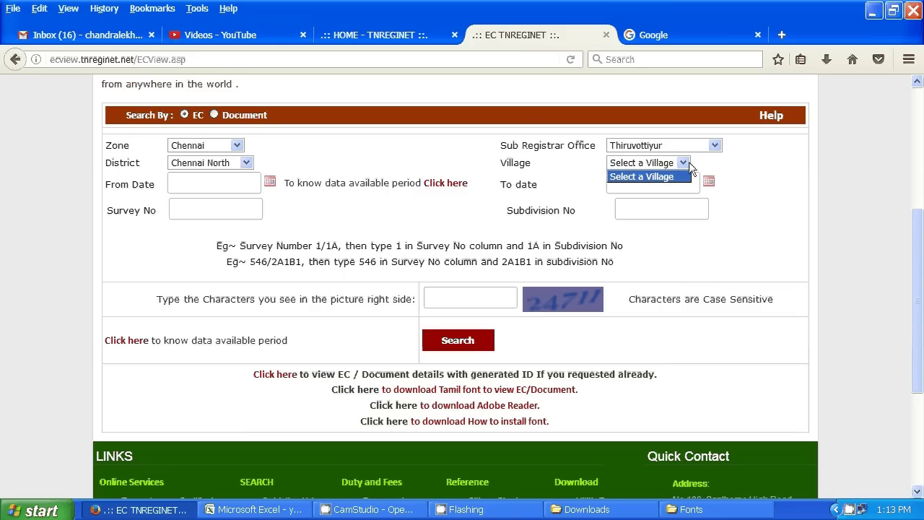
pyautogui.click(766, 173)
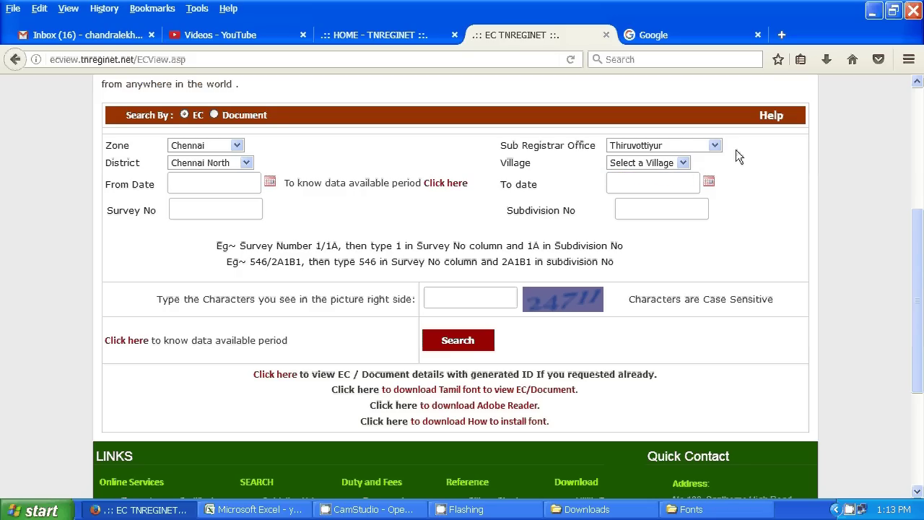
pyautogui.click(710, 147)
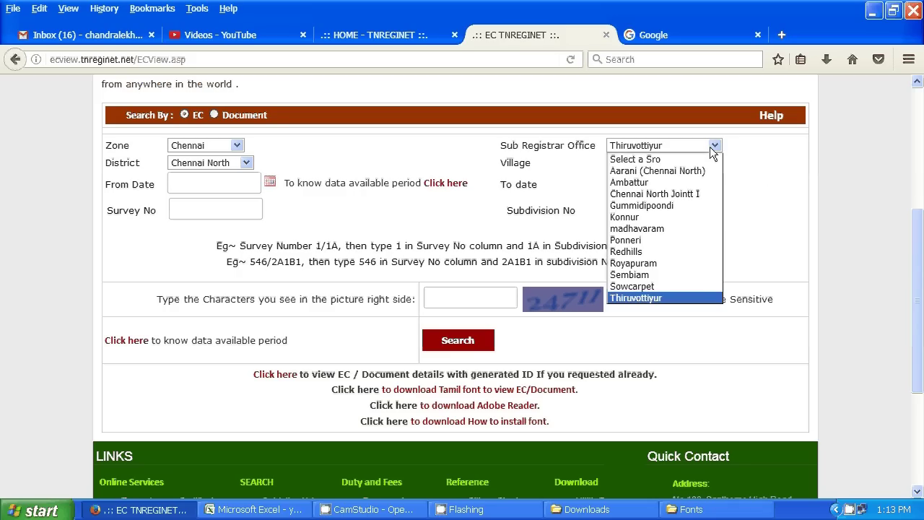
pyautogui.click(685, 162)
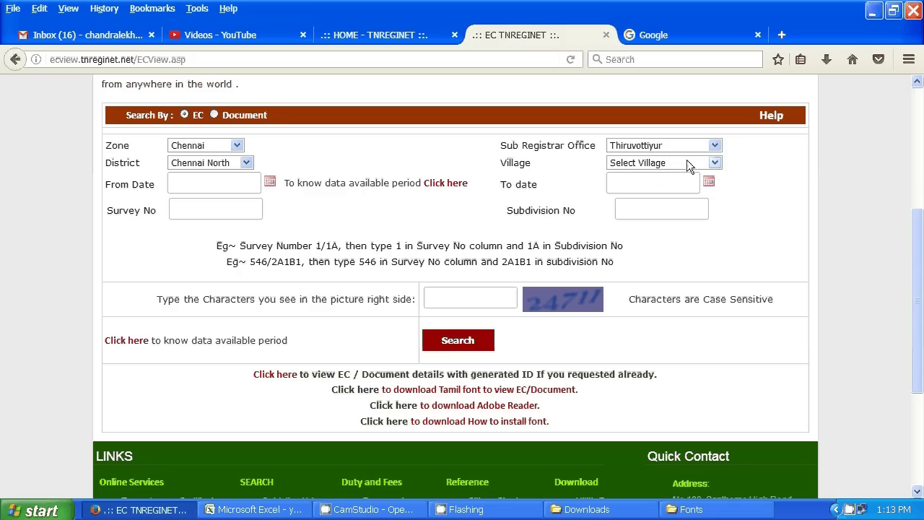
pyautogui.scroll(5, 307, 209)
pyautogui.scroll(-4, 307, 210)
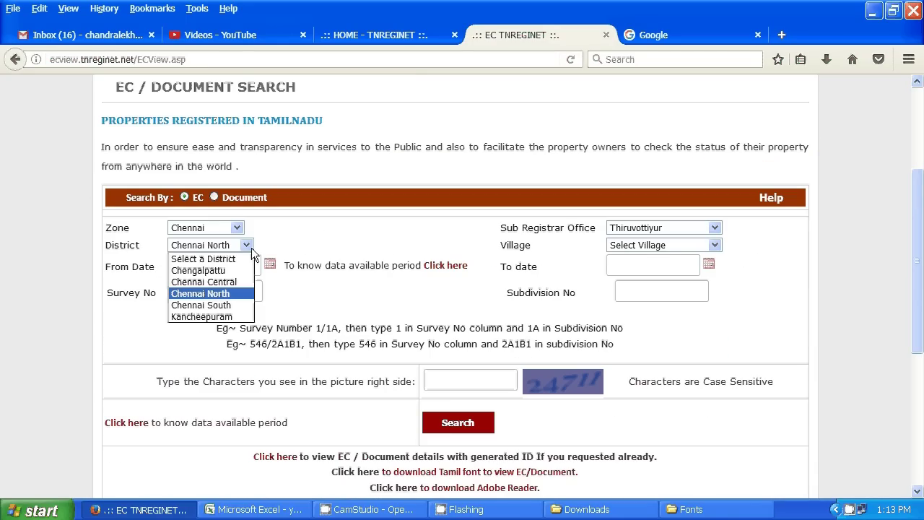
pyautogui.click(251, 248)
pyautogui.click(654, 230)
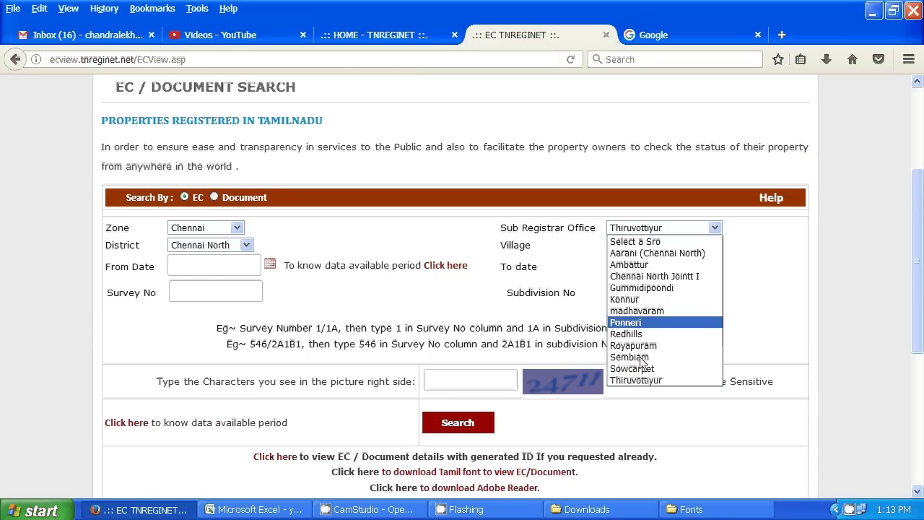
pyautogui.click(637, 381)
# - Choose SADAIYANKUPPAM as the village
pyautogui.click(625, 247)
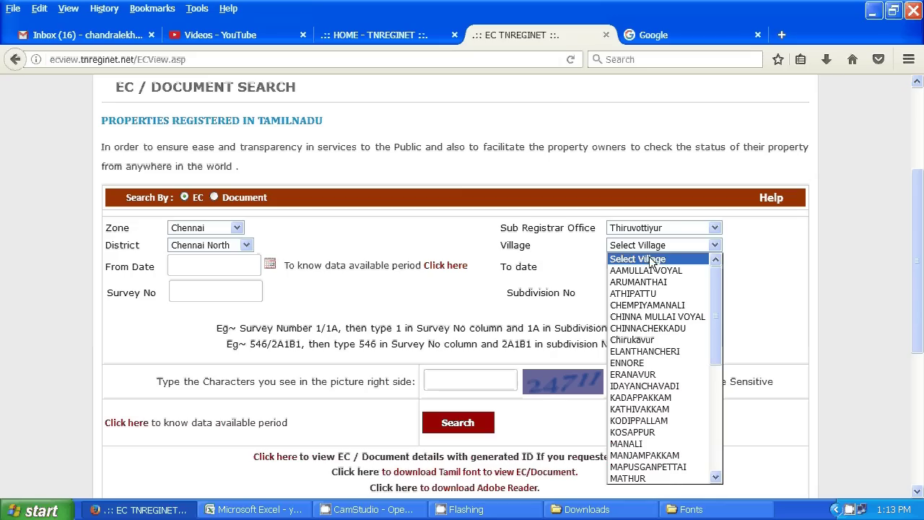
pyautogui.scroll(-6, 652, 379)
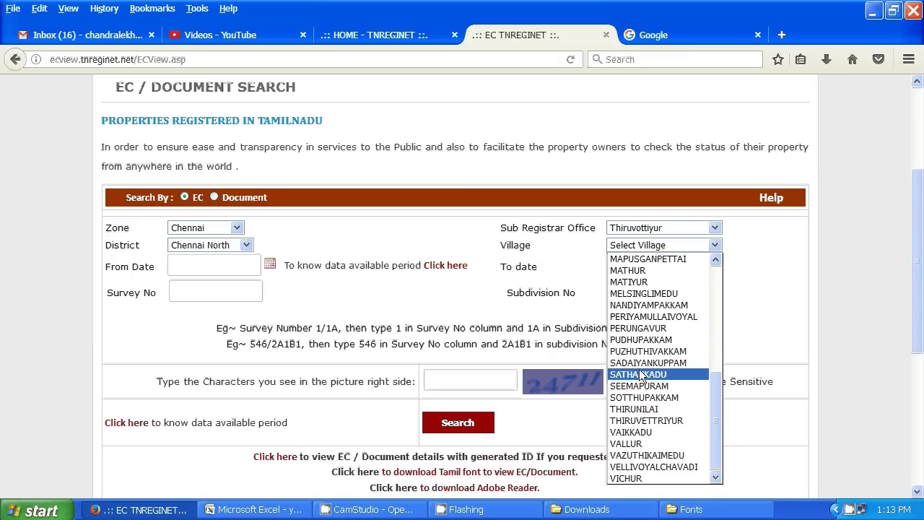
pyautogui.click(648, 374)
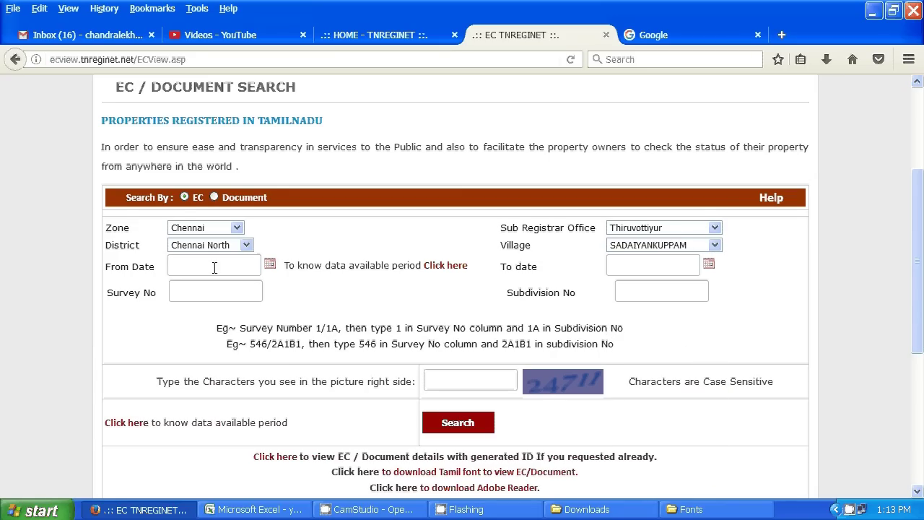
pyautogui.scroll(-1, 263, 262)
pyautogui.scroll(-1, 268, 261)
pyautogui.scroll(2, 271, 220)
pyautogui.click(269, 265)
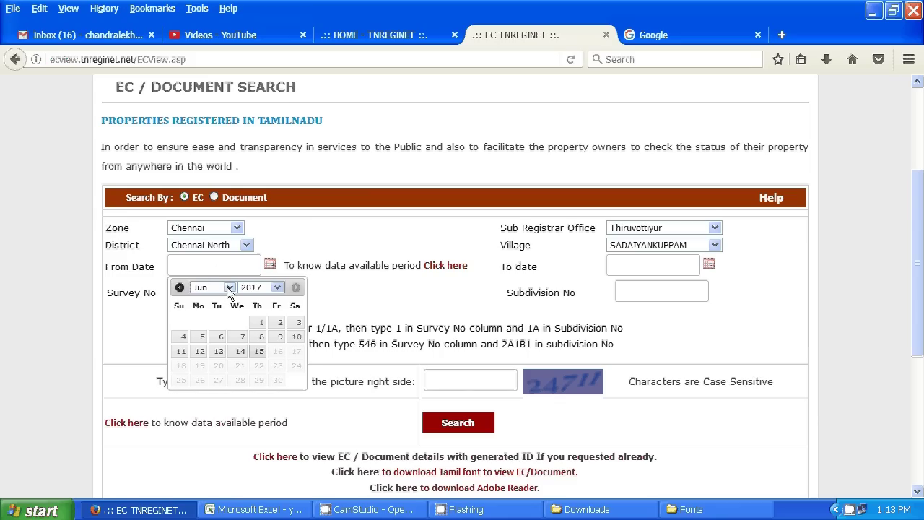
# - Set the From Date to 29/06/2009 using the calendar
pyautogui.click(276, 287)
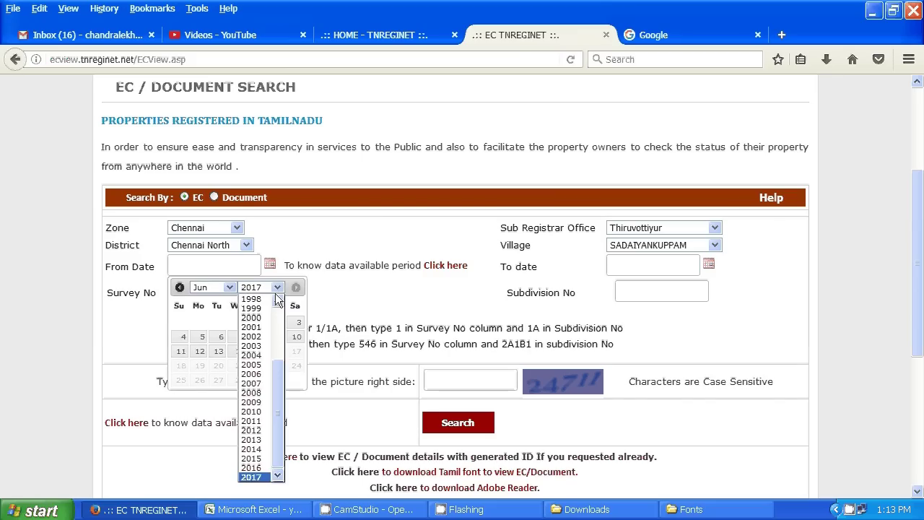
pyautogui.click(252, 403)
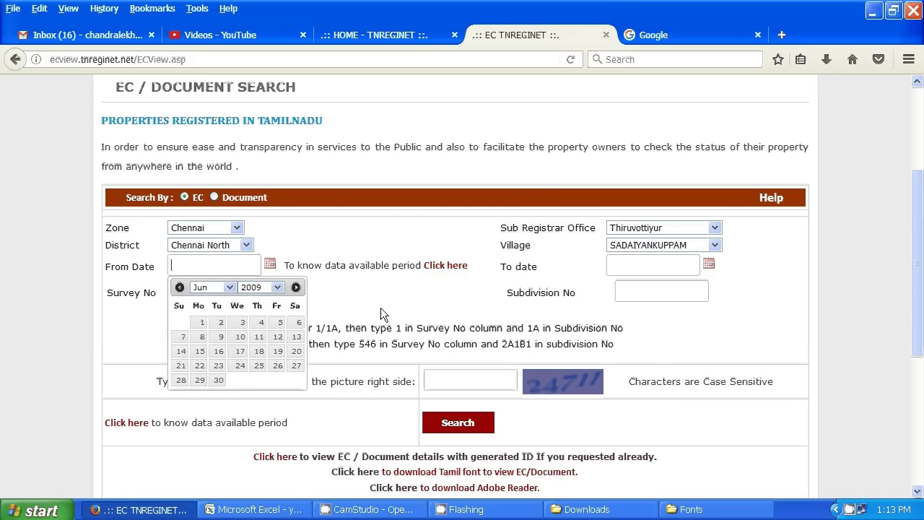
pyautogui.click(229, 288)
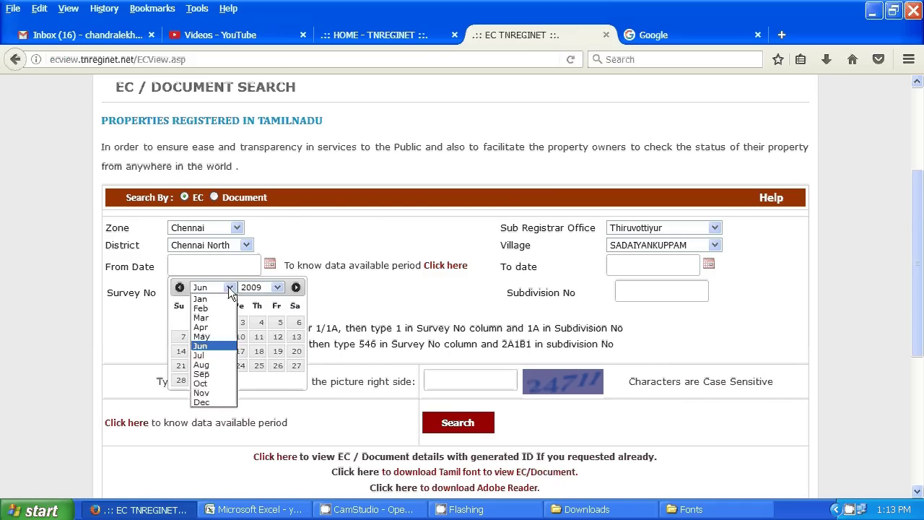
pyautogui.click(221, 346)
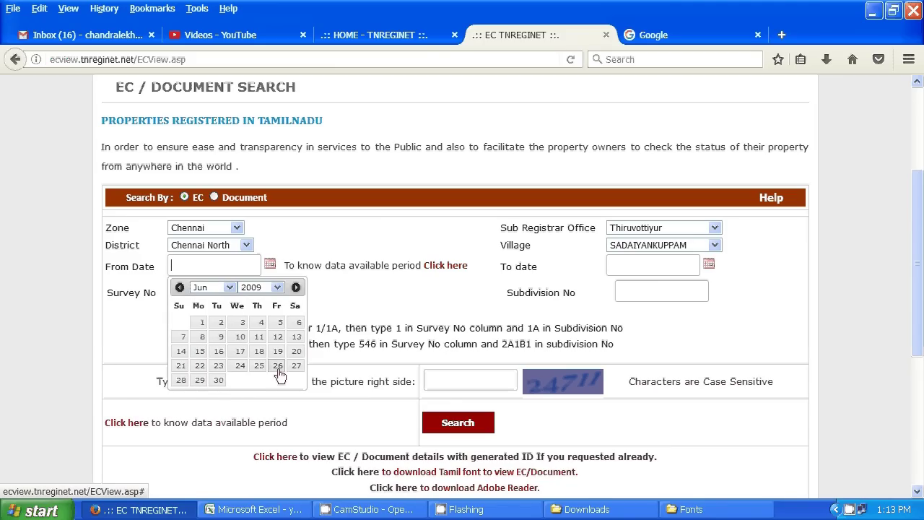
pyautogui.click(199, 383)
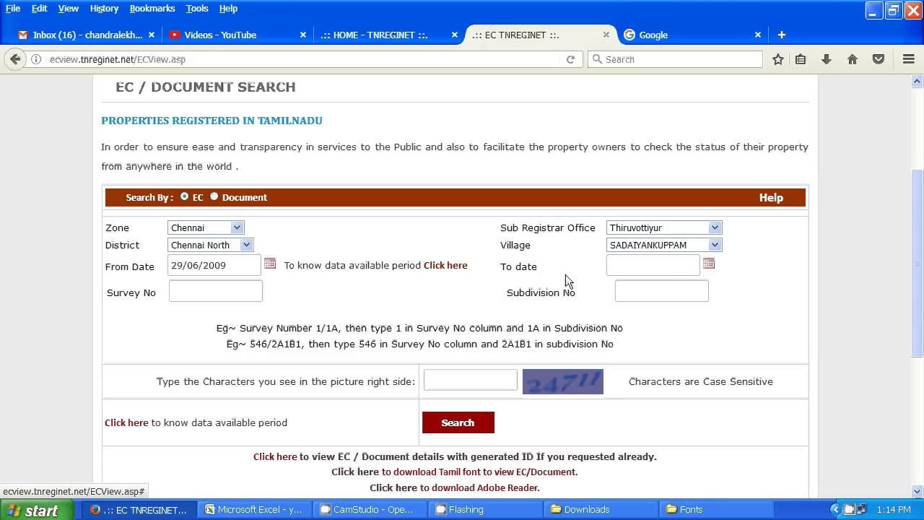
# - Set the To date to 15/06/2017 using the calendar
pyautogui.click(708, 265)
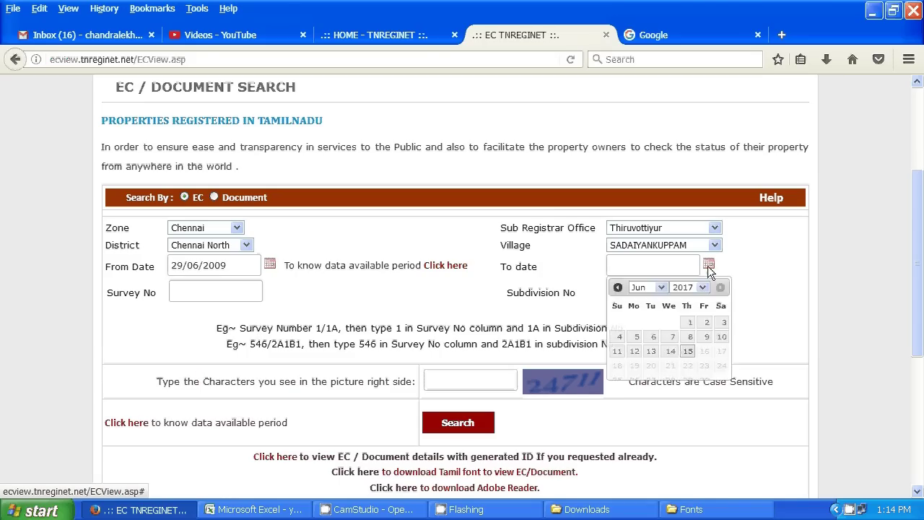
pyautogui.click(617, 287)
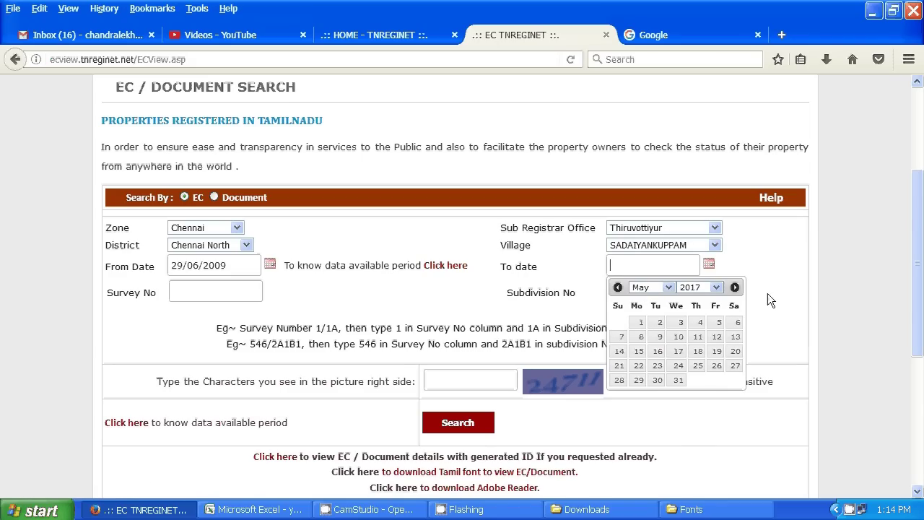
pyautogui.click(650, 286)
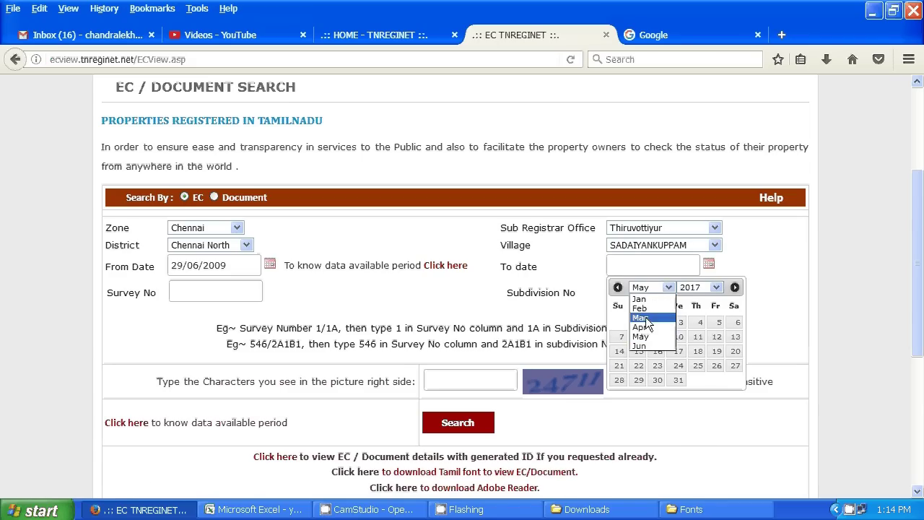
pyautogui.click(650, 346)
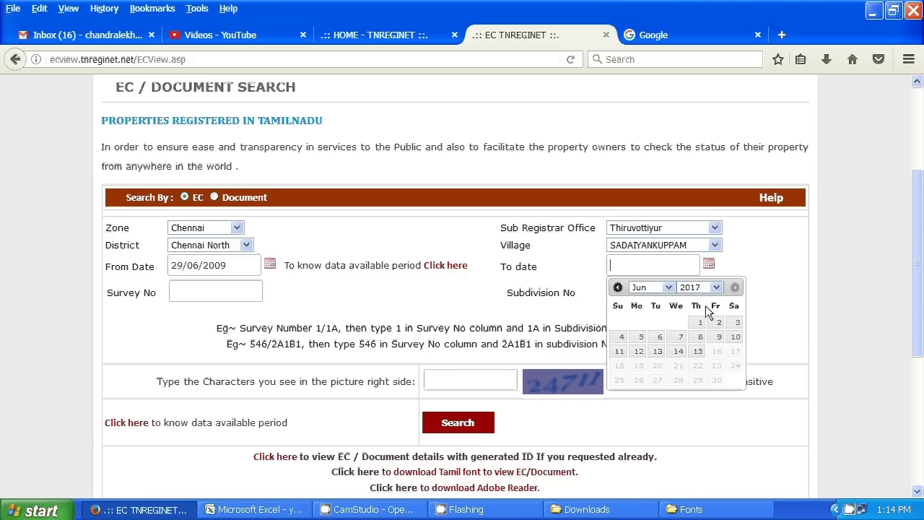
pyautogui.click(699, 351)
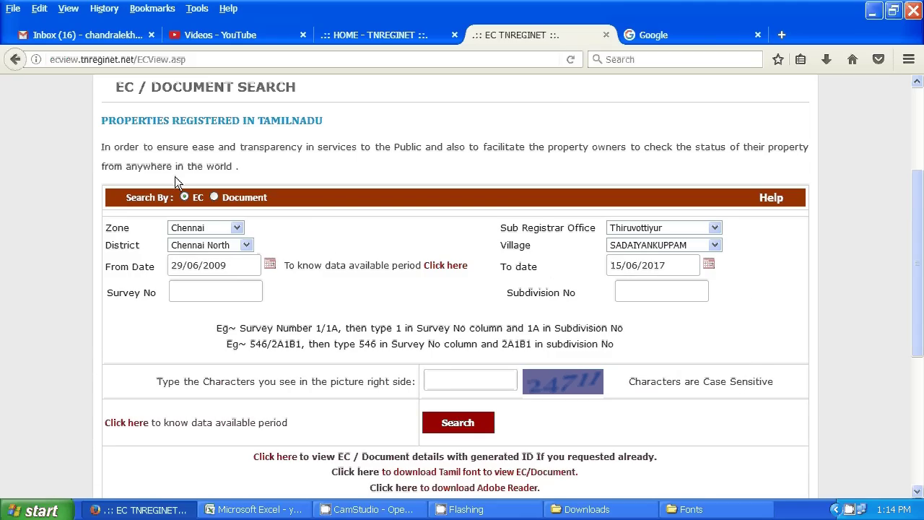
# - Enter survey number 263 with subdivision 'part'
pyautogui.click(189, 295)
pyautogui.write('263')
pyautogui.press('Tab')
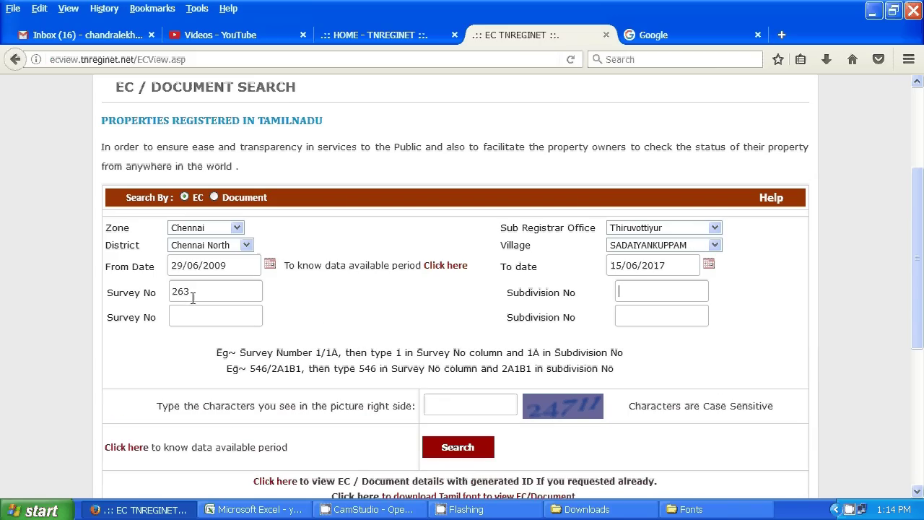
pyautogui.write('part')
pyautogui.click(184, 318)
# - Enter the captcha characters and submit the EC search
pyautogui.scroll(-4, 498, 399)
pyautogui.click(469, 242)
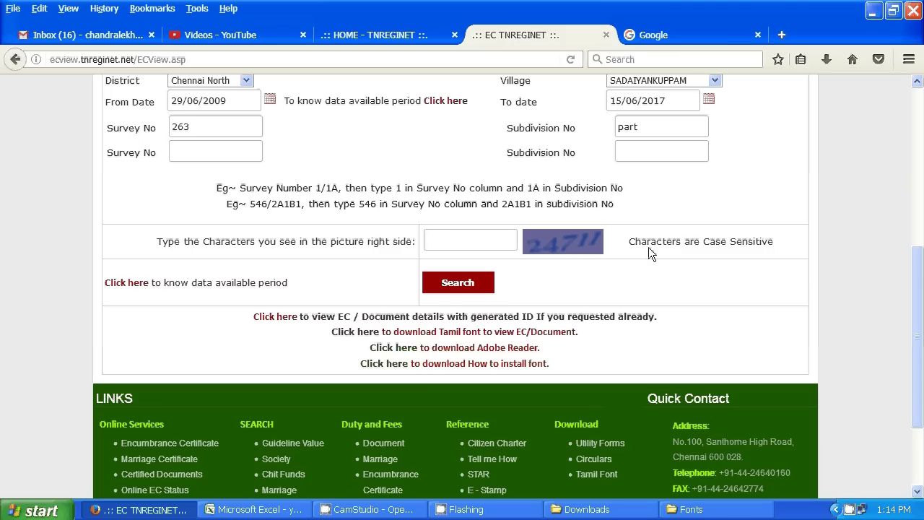
pyautogui.write('24711')
pyautogui.click(568, 330)
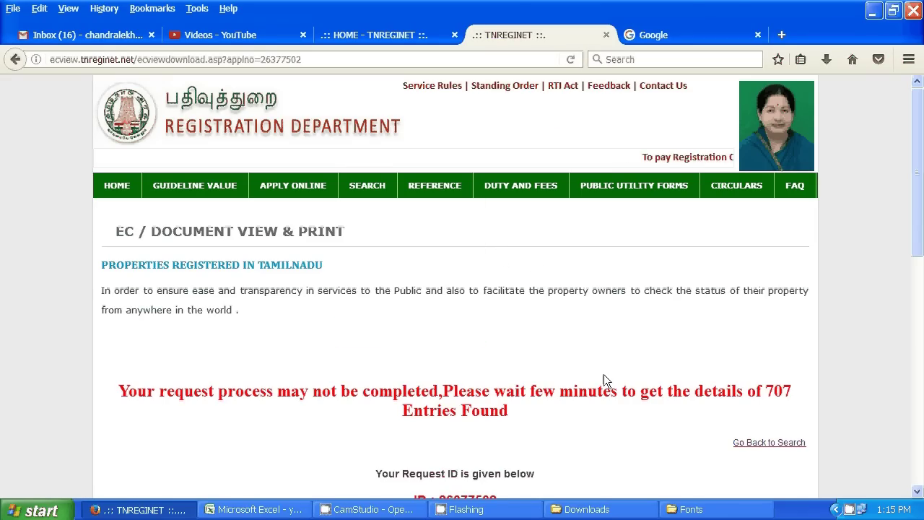
# - Select the request ID text on the pending 707-entry EC request page
pyautogui.scroll(-2, 602, 371)
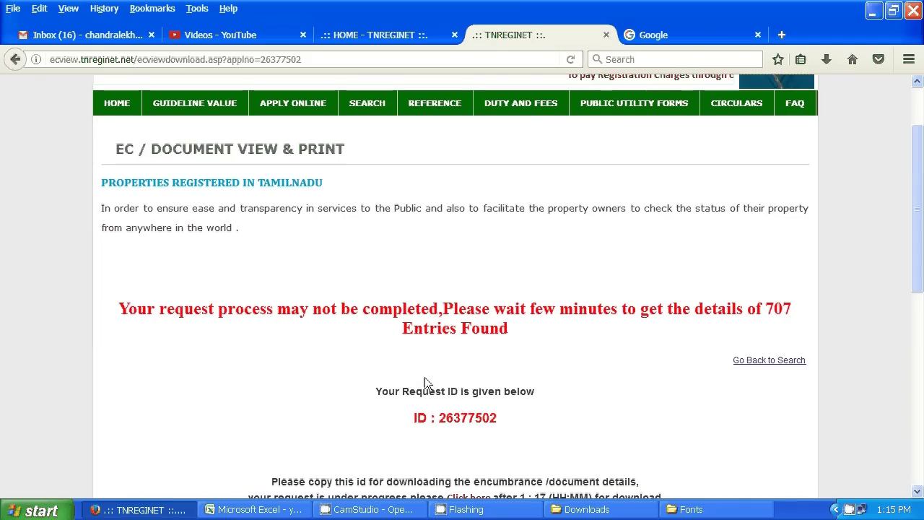
pyautogui.scroll(-2, 370, 344)
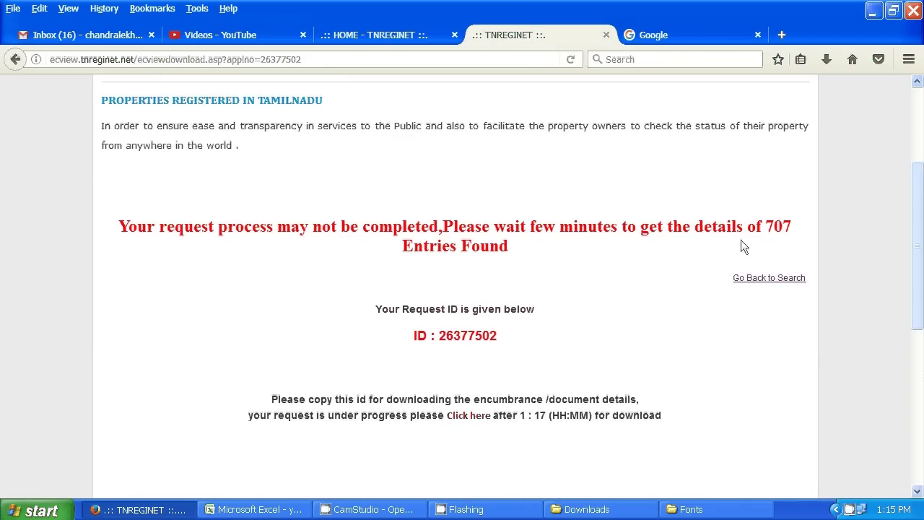
pyautogui.scroll(-2, 282, 265)
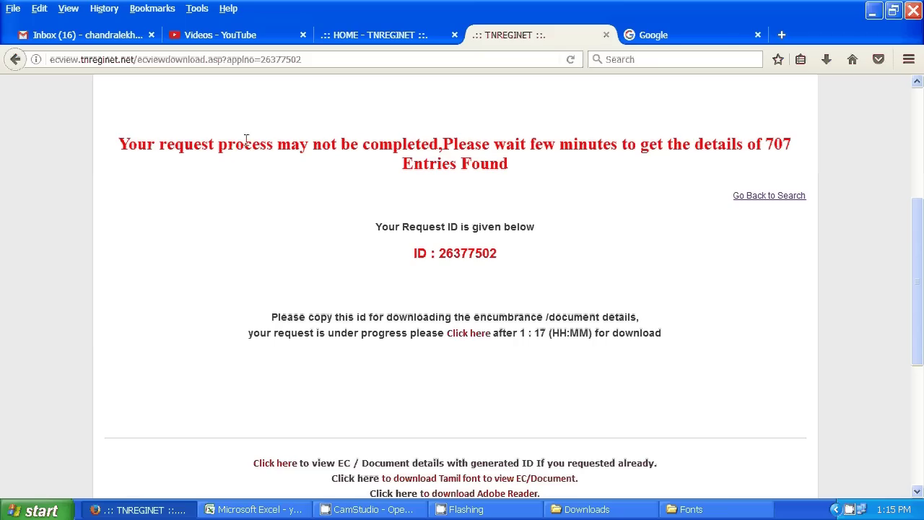
pyautogui.moveTo(119, 144); pyautogui.dragTo(531, 180)
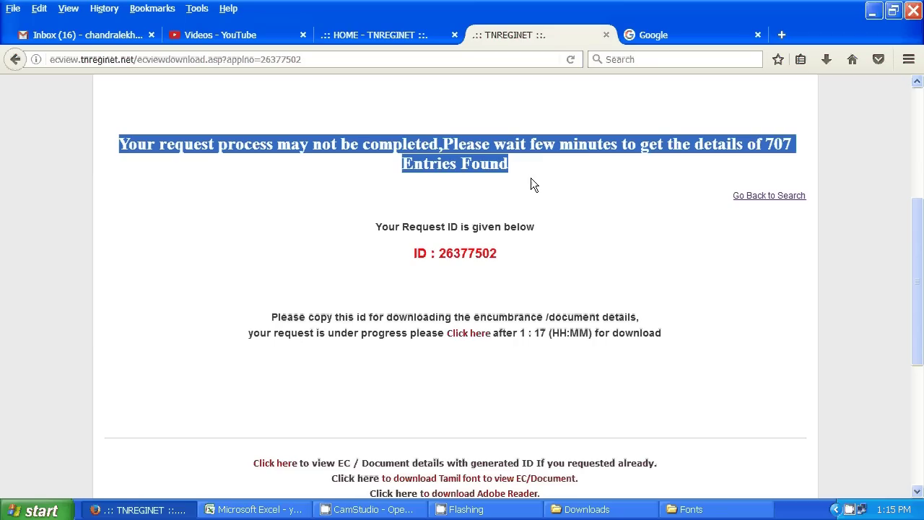
pyautogui.click(557, 249)
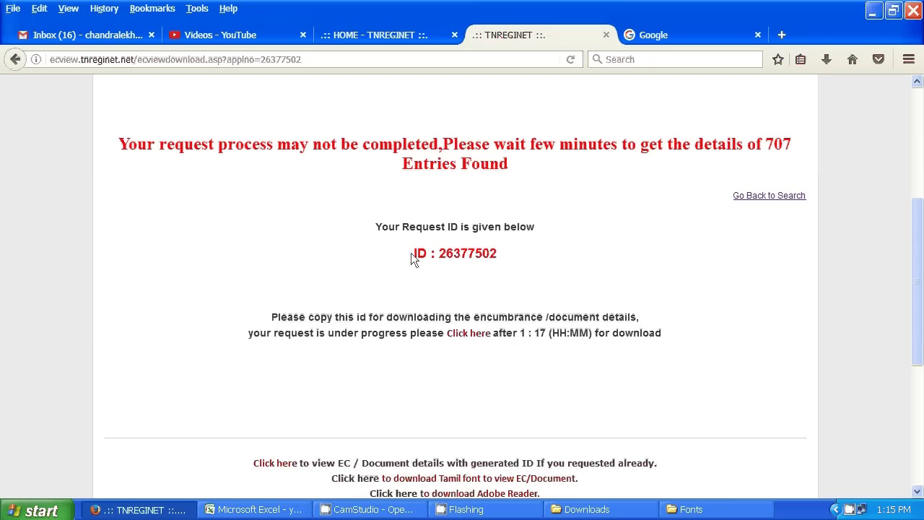
pyautogui.moveTo(411, 253); pyautogui.dragTo(499, 254)
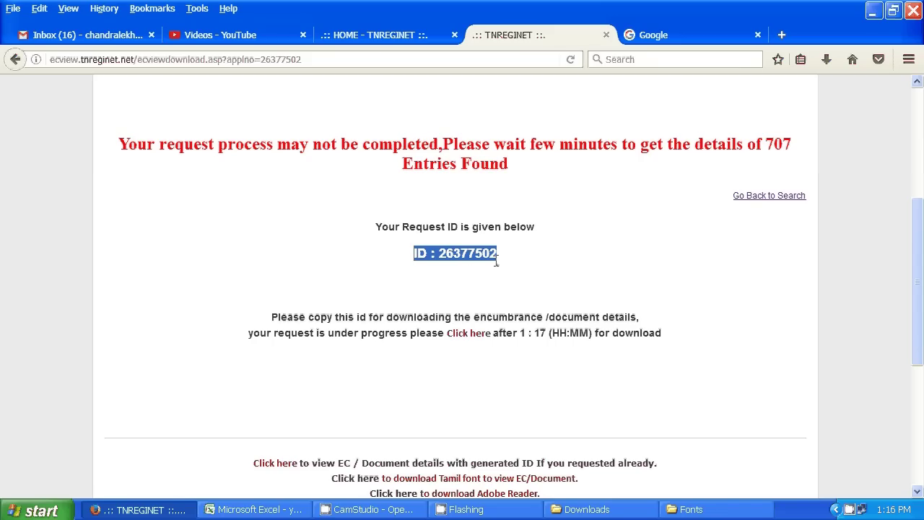
pyautogui.scroll(-2, 509, 344)
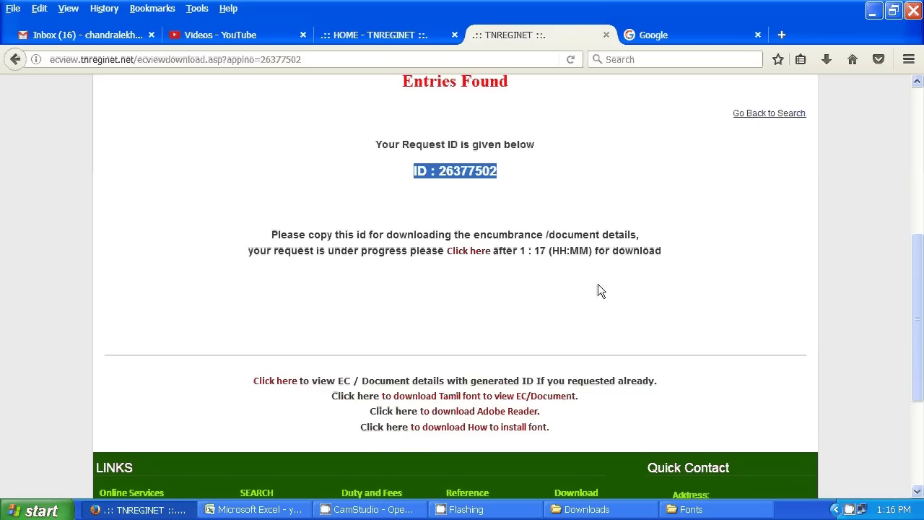
pyautogui.scroll(2, 389, 252)
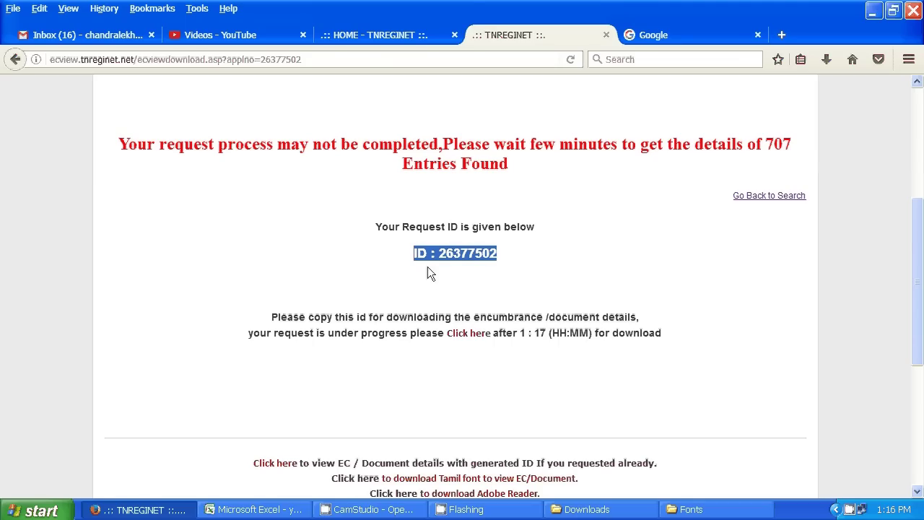
pyautogui.scroll(5, 432, 258)
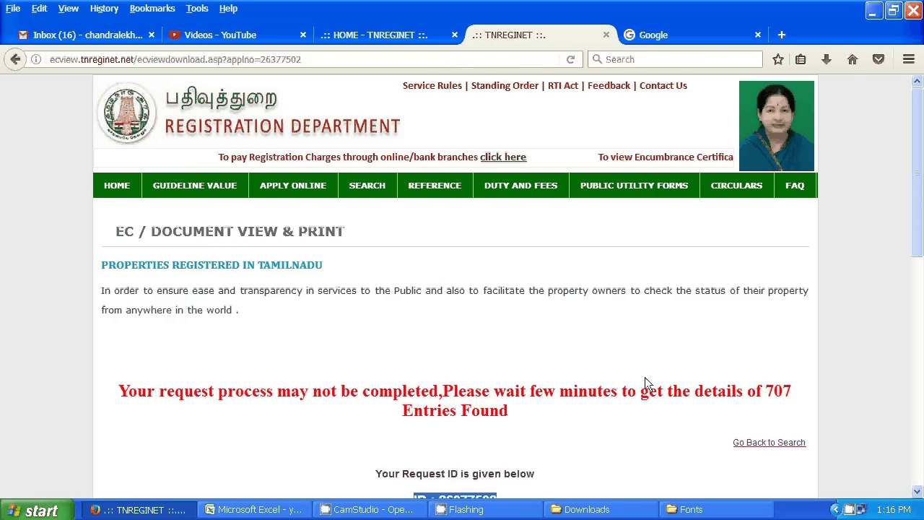
pyautogui.scroll(-4, 456, 352)
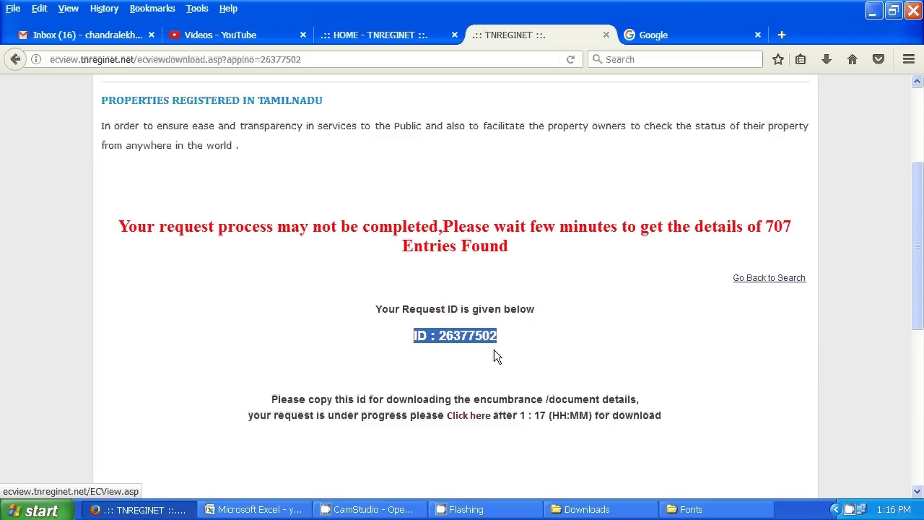
# - Go back to the search form and switch it to Document search
pyautogui.click(748, 279)
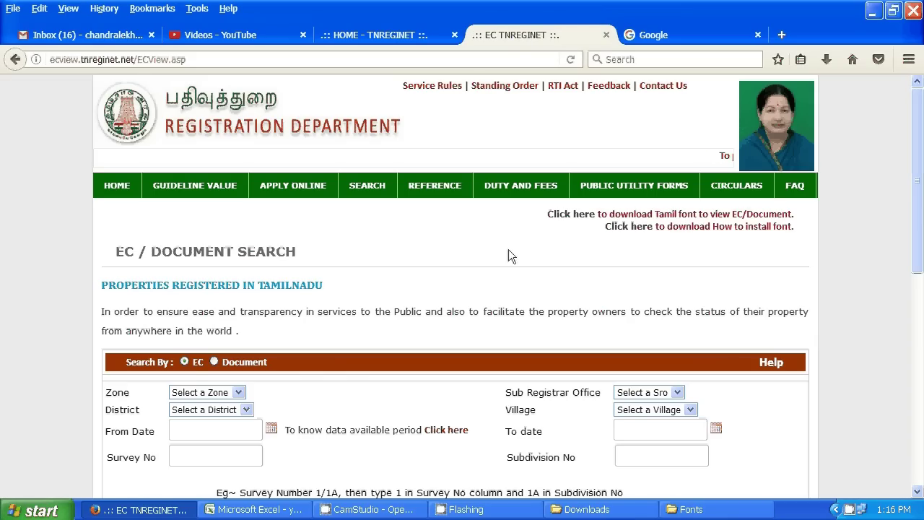
pyautogui.click(216, 362)
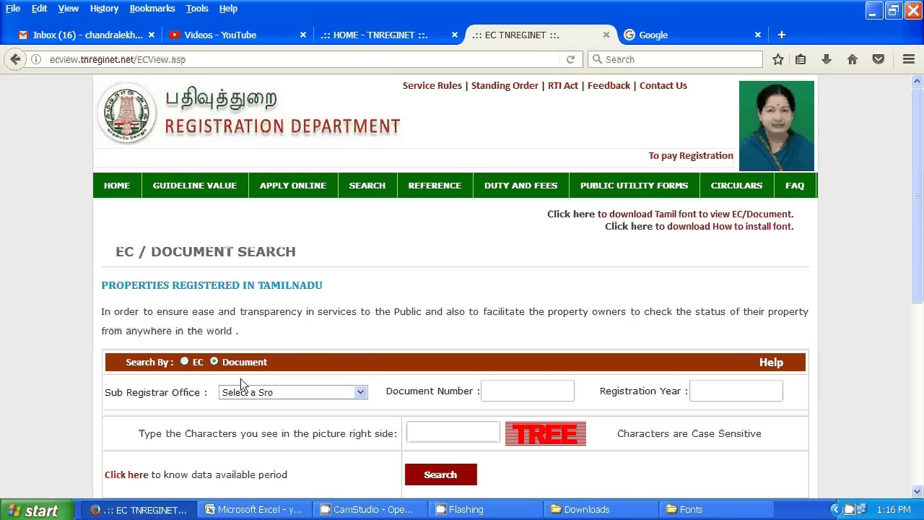
pyautogui.scroll(-2, 394, 375)
pyautogui.scroll(-3, 393, 375)
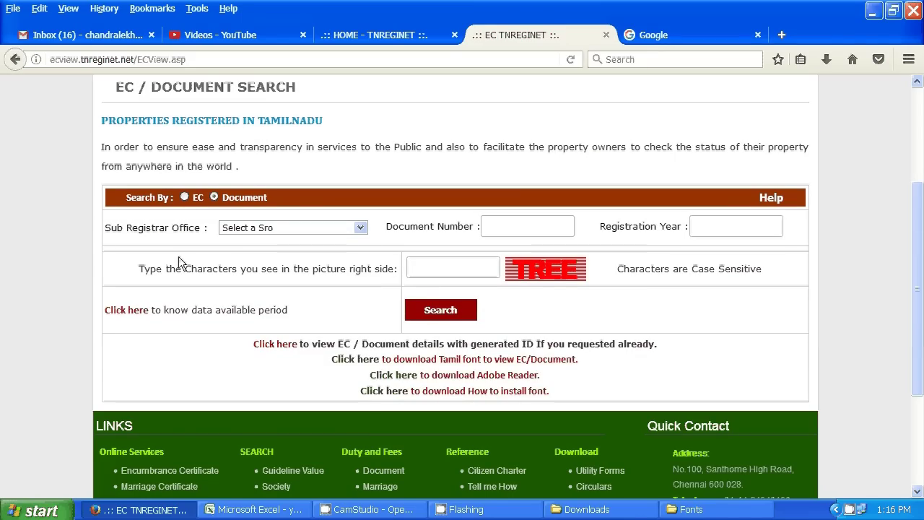
# - Choose Thiruvottiyur as the sub registrar office for the document search
pyautogui.click(359, 228)
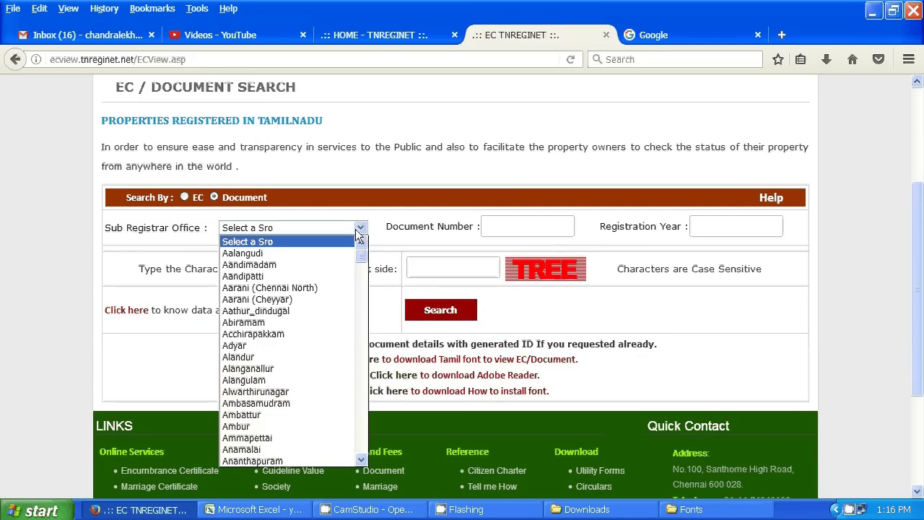
pyautogui.scroll(-8, 281, 419)
pyautogui.scroll(-20, 282, 419)
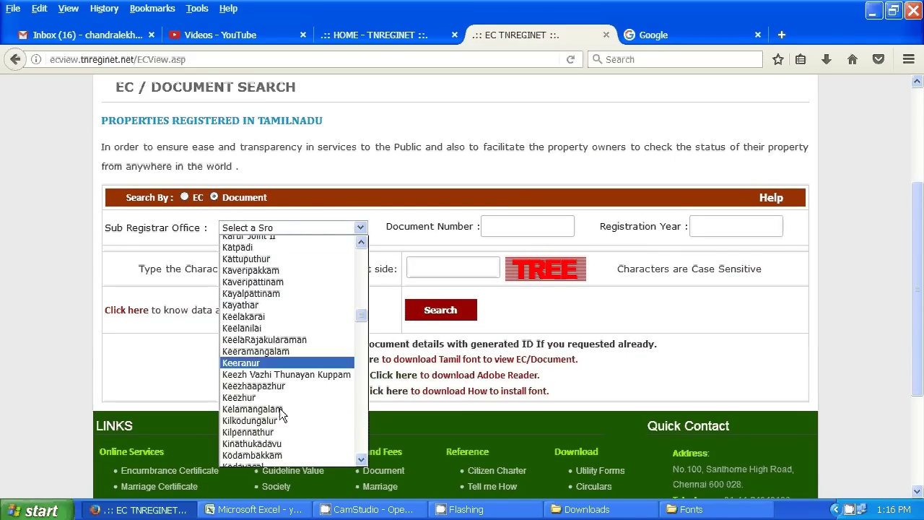
pyautogui.scroll(-20, 278, 416)
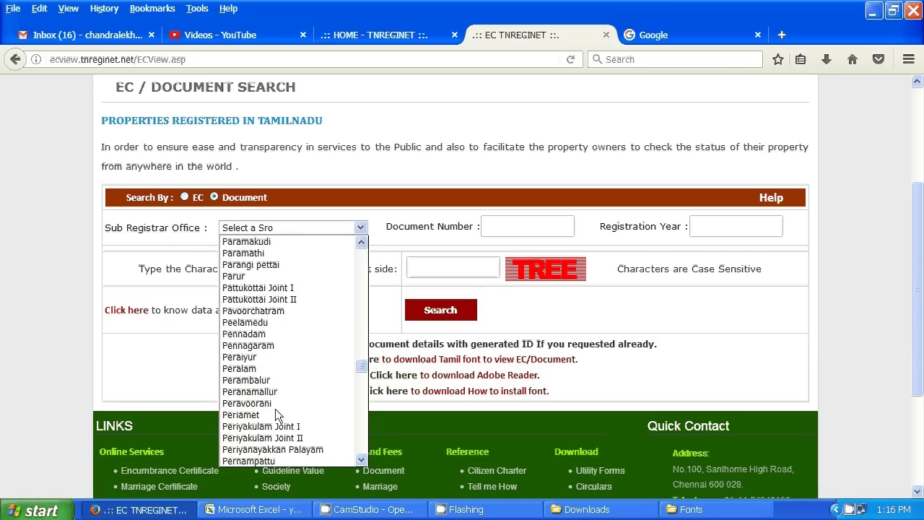
pyautogui.scroll(-20, 273, 418)
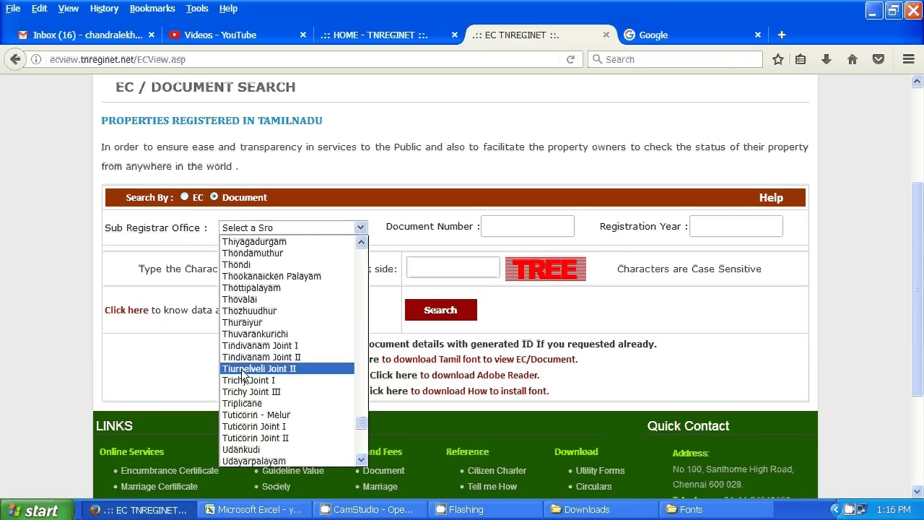
pyautogui.scroll(-2, 280, 325)
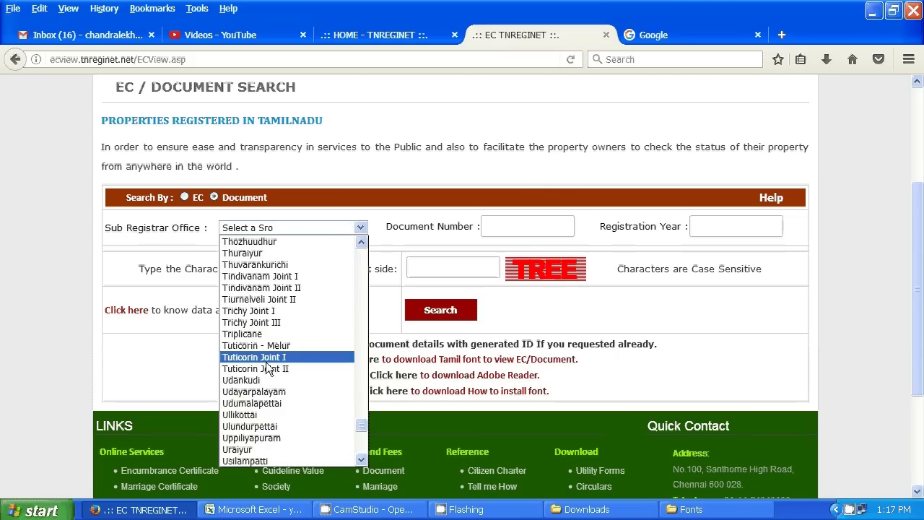
pyautogui.scroll(-6, 267, 391)
pyautogui.scroll(9, 266, 393)
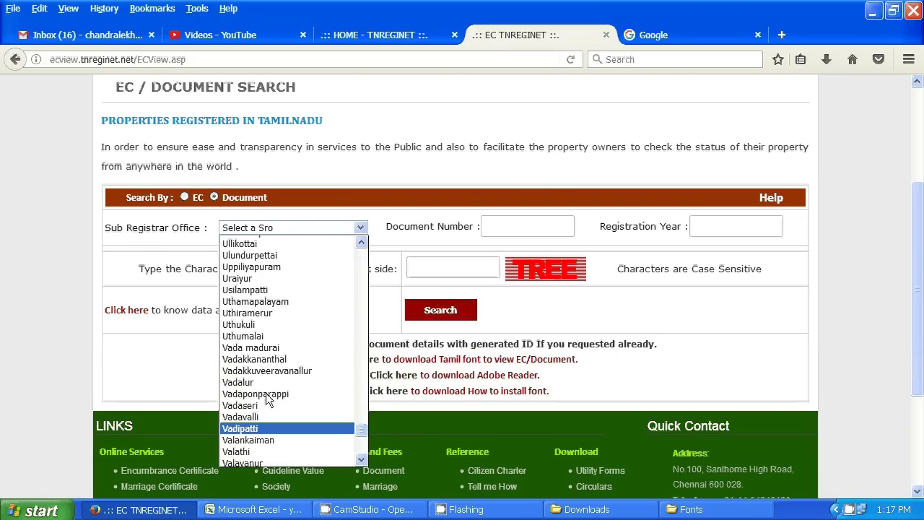
pyautogui.click(280, 277)
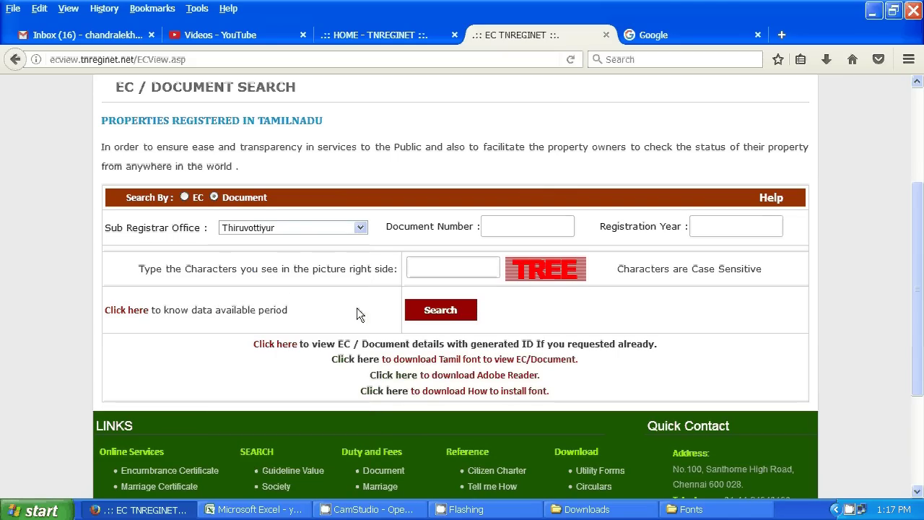
pyautogui.click(504, 226)
pyautogui.click(705, 230)
pyautogui.write('2009')
pyautogui.click(455, 267)
pyautogui.write('TREE')
pyautogui.click(430, 312)
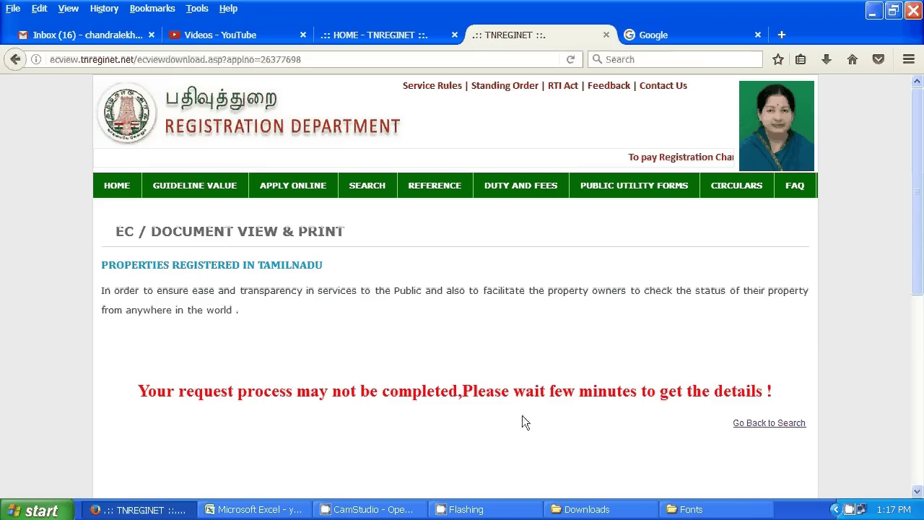
pyautogui.scroll(-2, 522, 421)
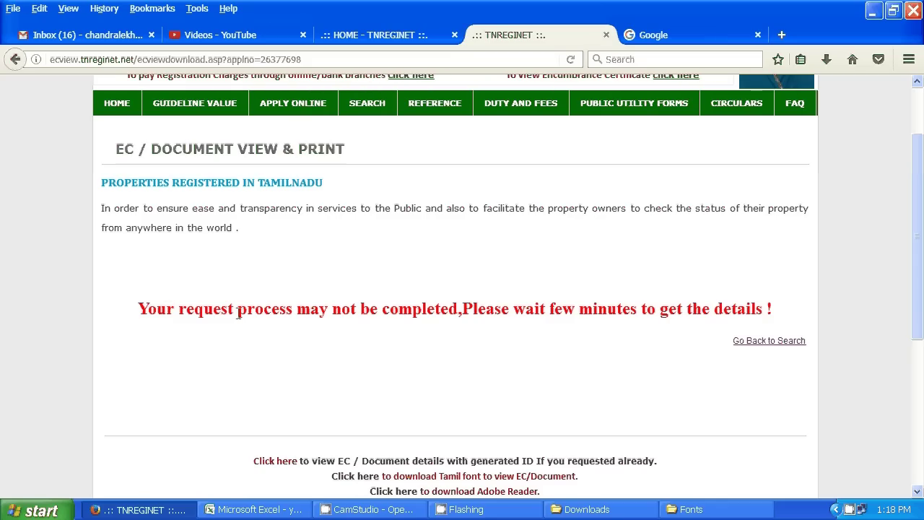
pyautogui.scroll(-2, 229, 321)
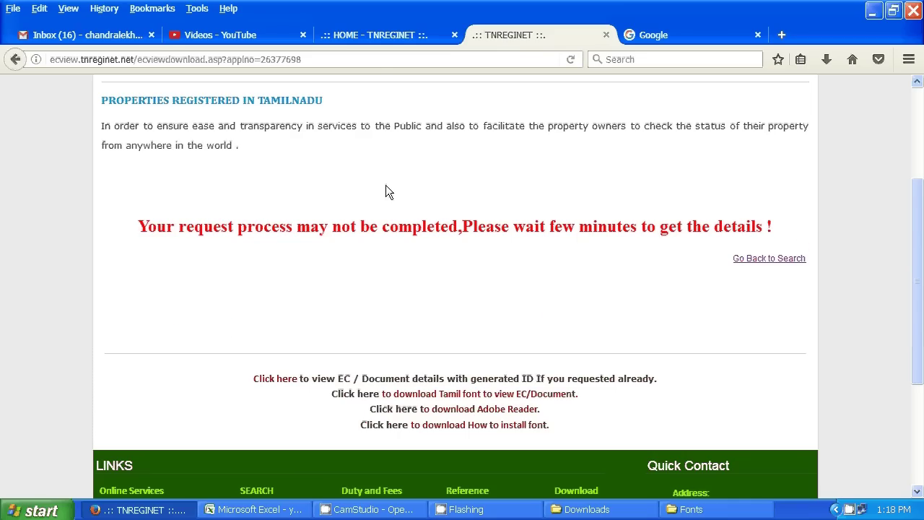
pyautogui.scroll(4, 392, 246)
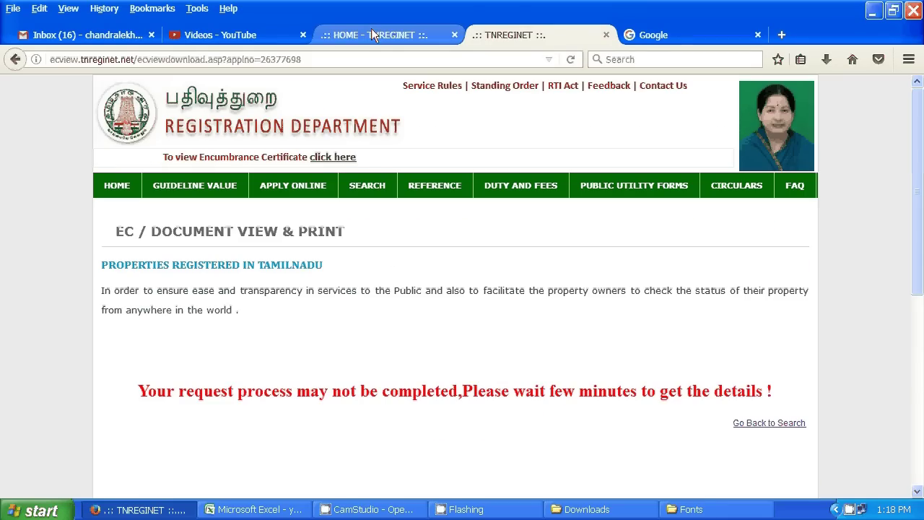